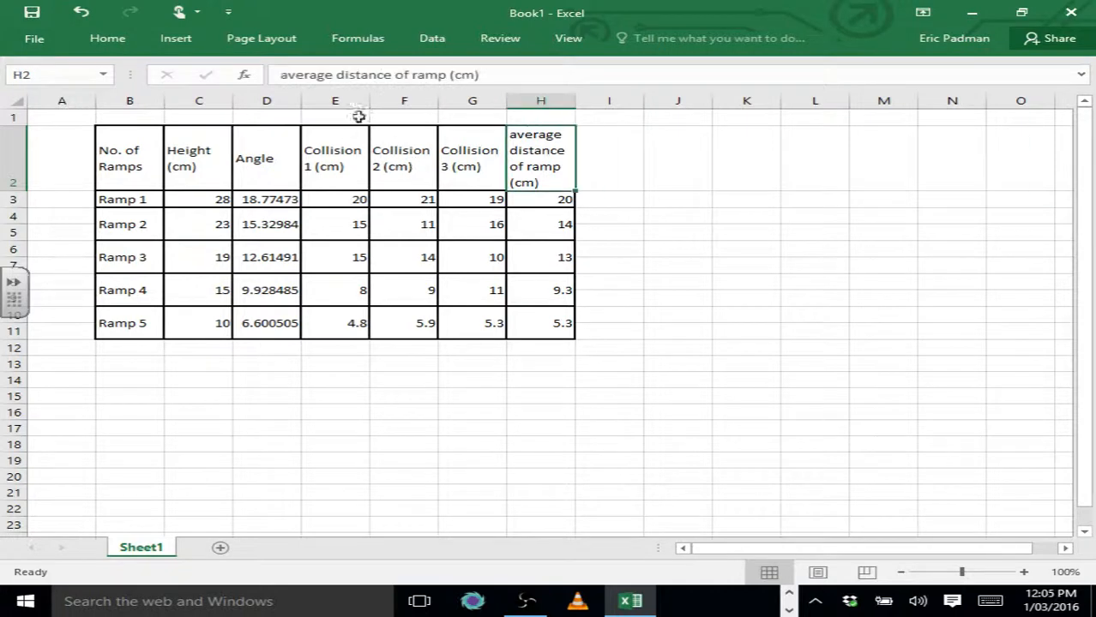
# Change the header in cell H2 to "average distance of collision (cm)"
pyautogui.doubleClick(305, 76)
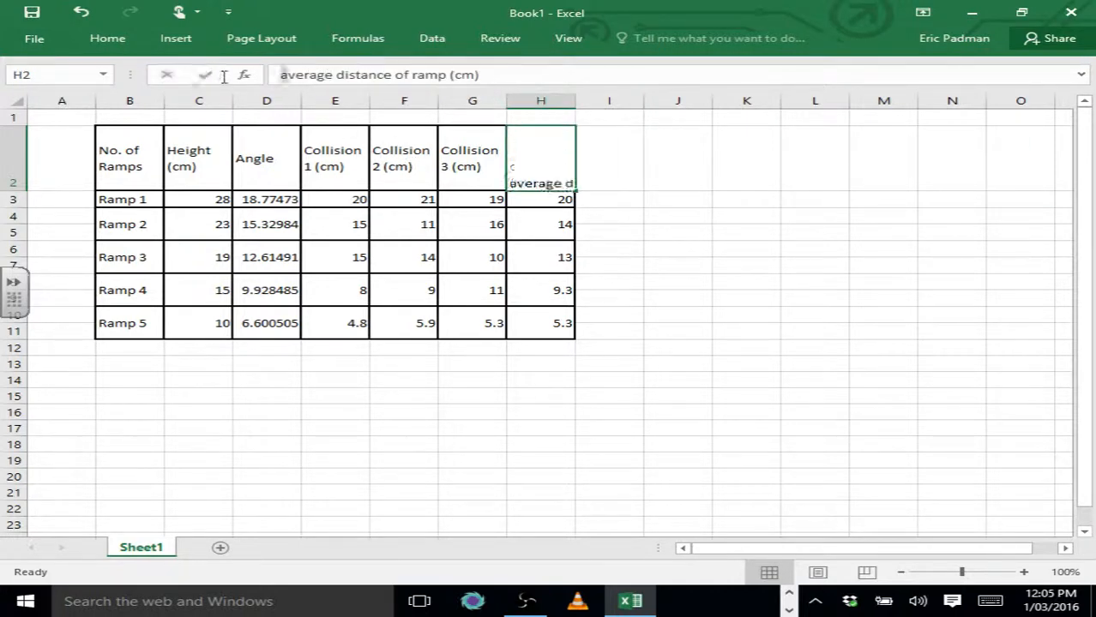
pyautogui.moveTo(312, 75); pyautogui.dragTo(330, 77)
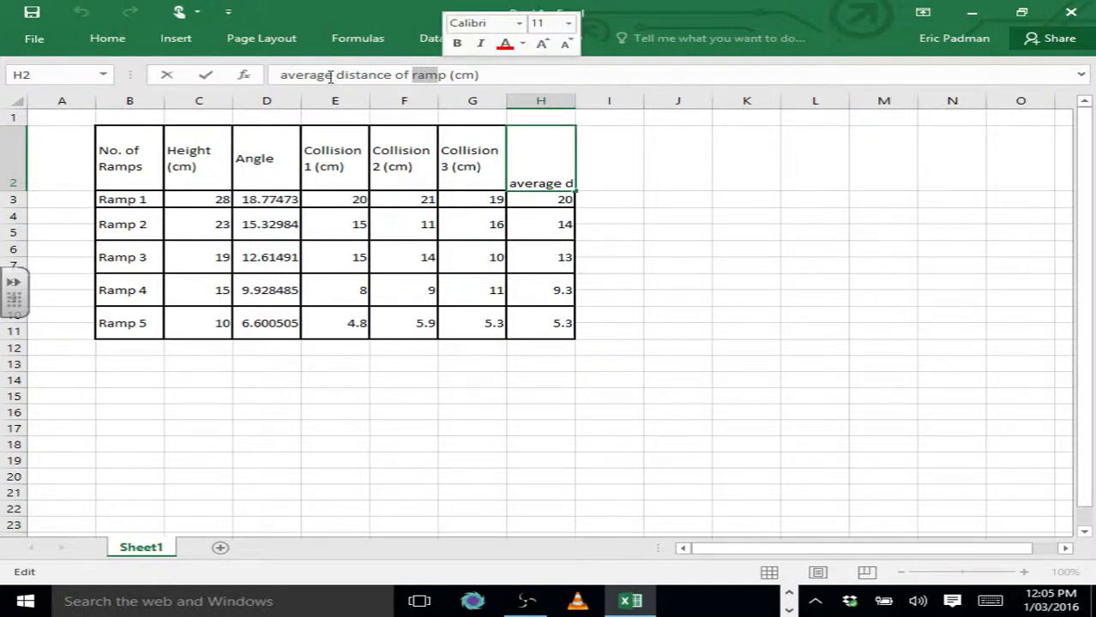
pyautogui.press('BackSpace')
pyautogui.press('Delete')
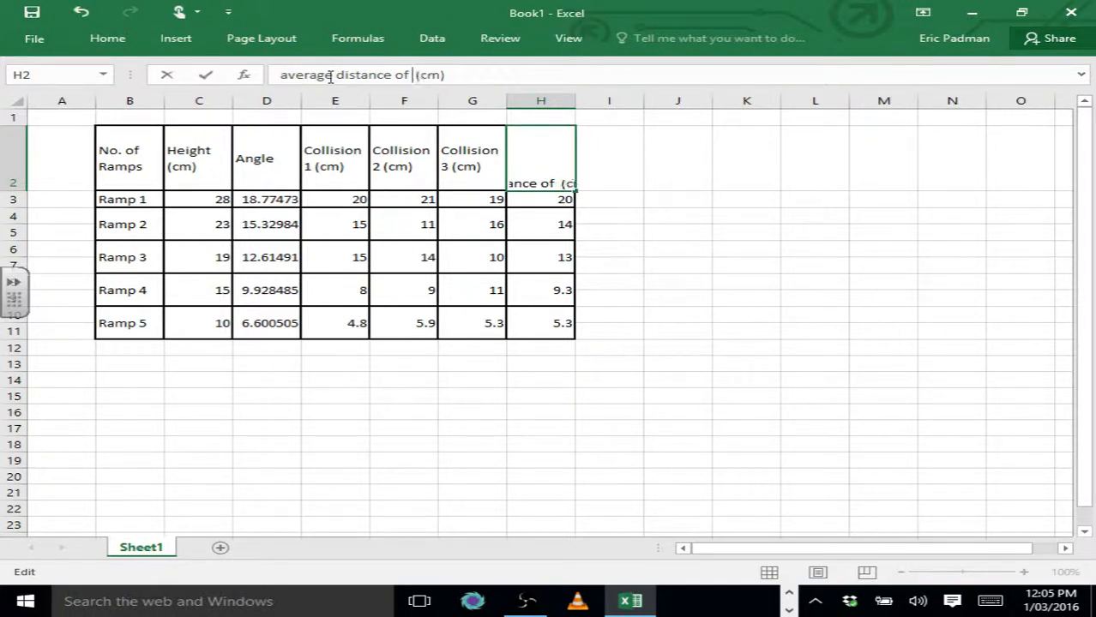
pyautogui.write('collision')
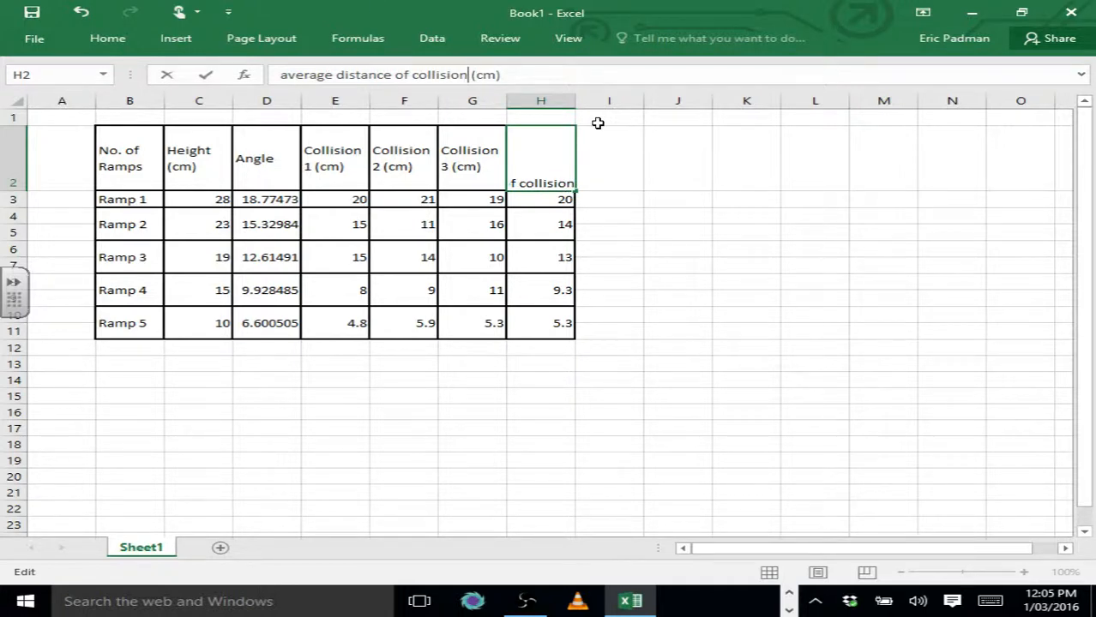
pyautogui.press('Return')
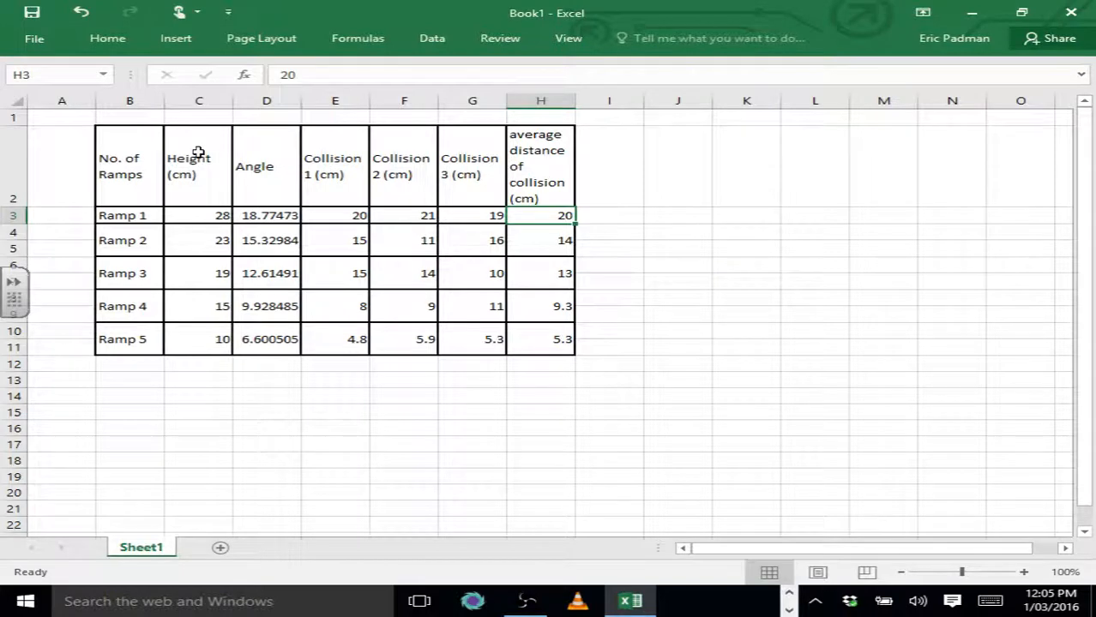
# Insert a scatter chart plotting the average distance of collision column against the Angle column, headers included in the selection
pyautogui.moveTo(248, 176); pyautogui.dragTo(260, 217)
pyautogui.click(249, 162)
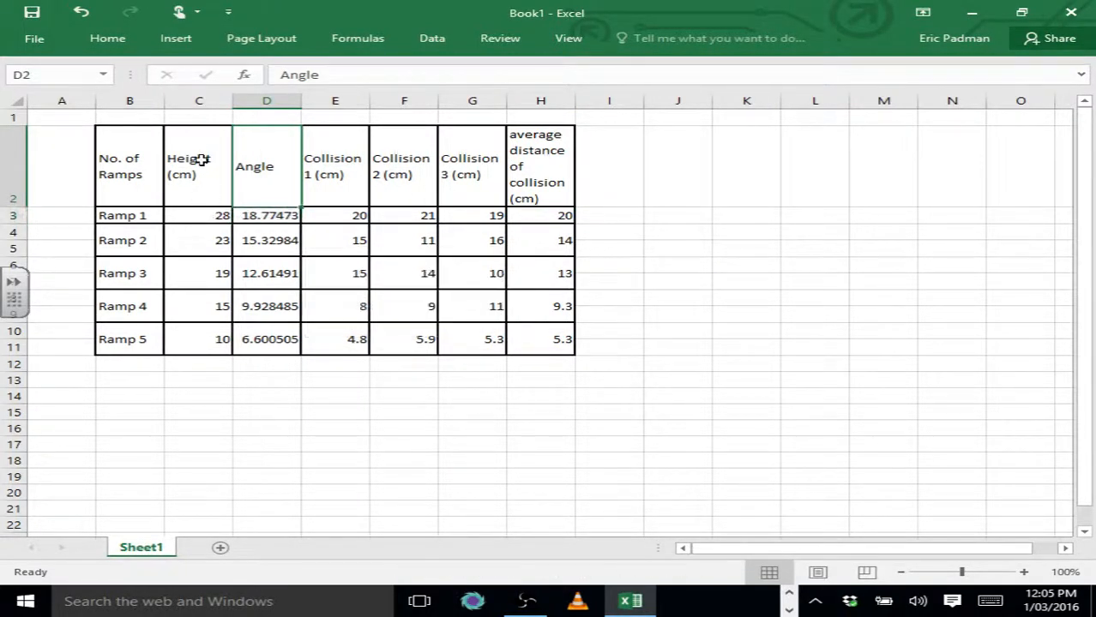
pyautogui.moveTo(250, 175); pyautogui.dragTo(240, 337)
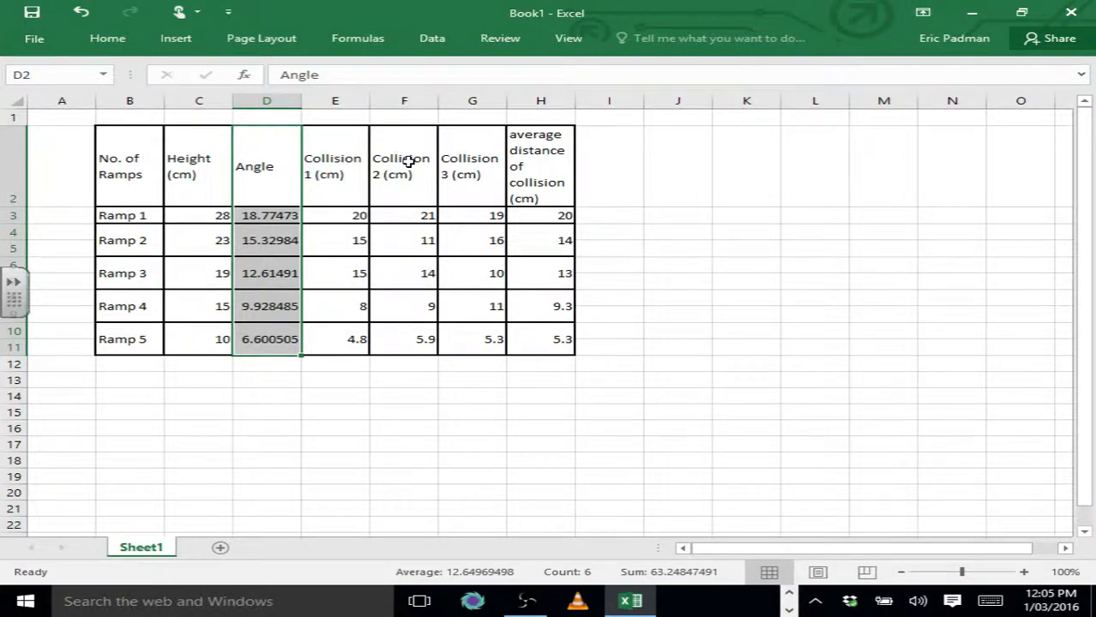
pyautogui.moveTo(408, 163); pyautogui.dragTo(396, 336)
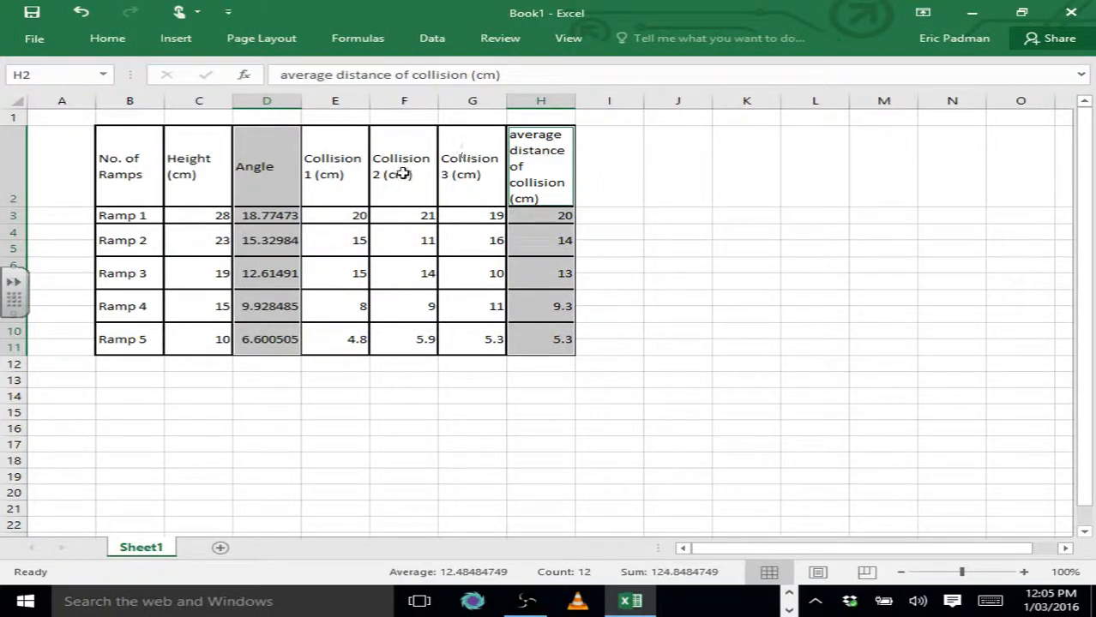
pyautogui.click(167, 38)
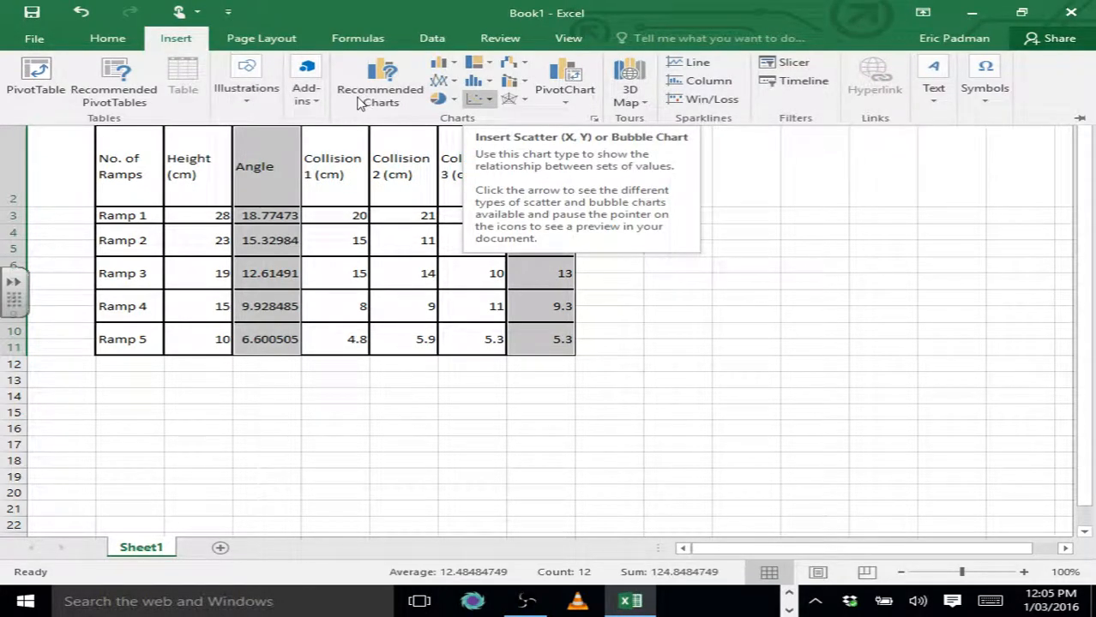
pyautogui.click(480, 100)
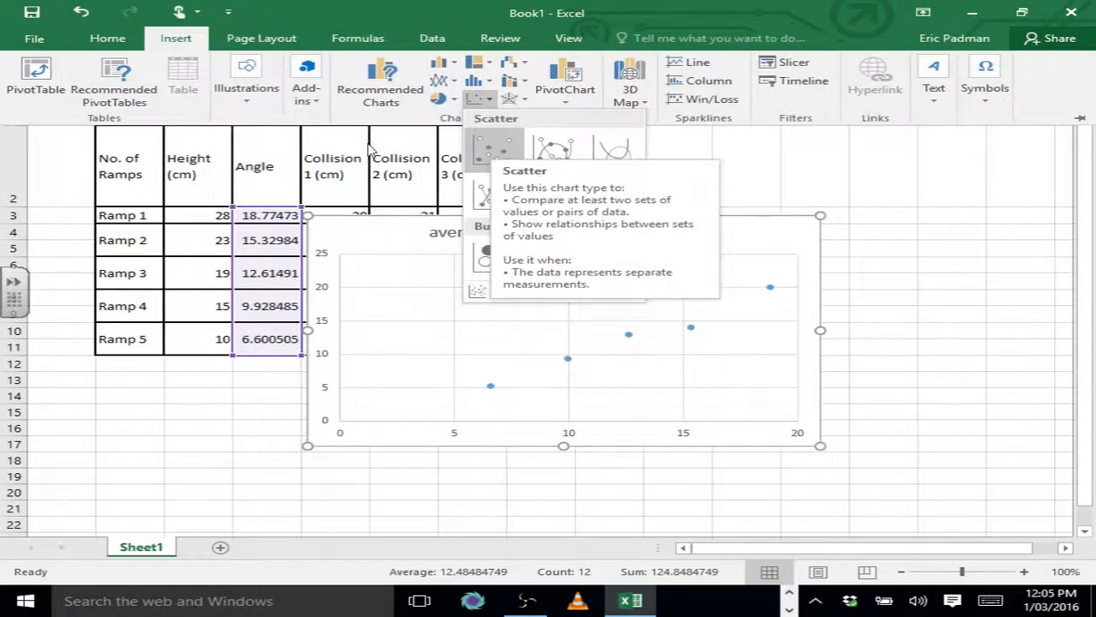
pyautogui.click(494, 150)
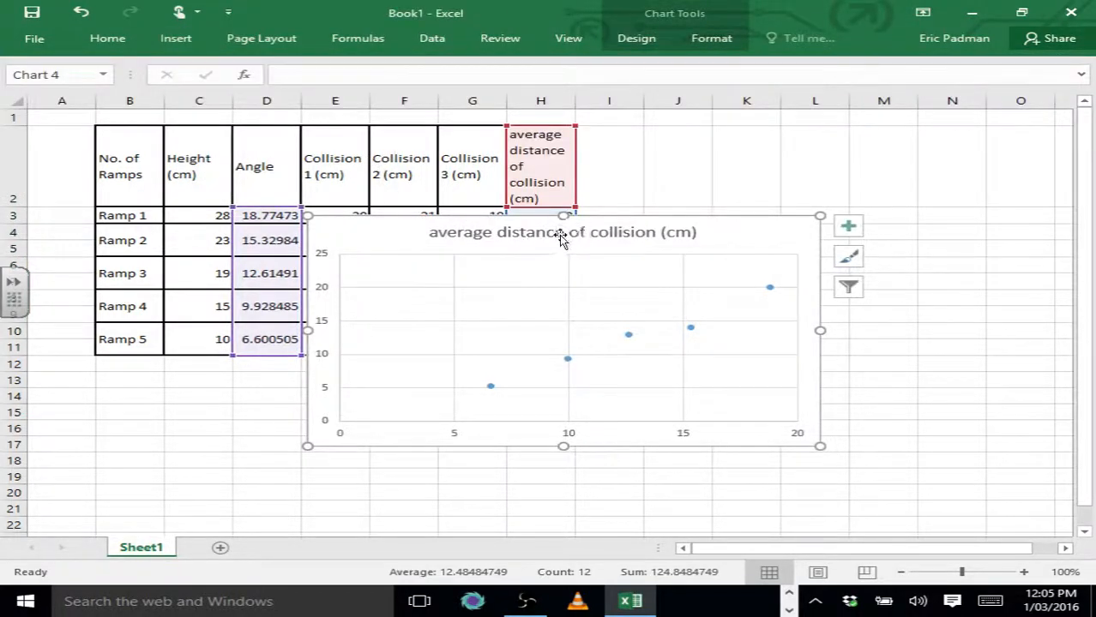
# Move the scatter chart around the sheet to check its points against the Angle and average distance columns
pyautogui.moveTo(556, 232); pyautogui.dragTo(645, 162)
pyautogui.scroll(1, 549, 225)
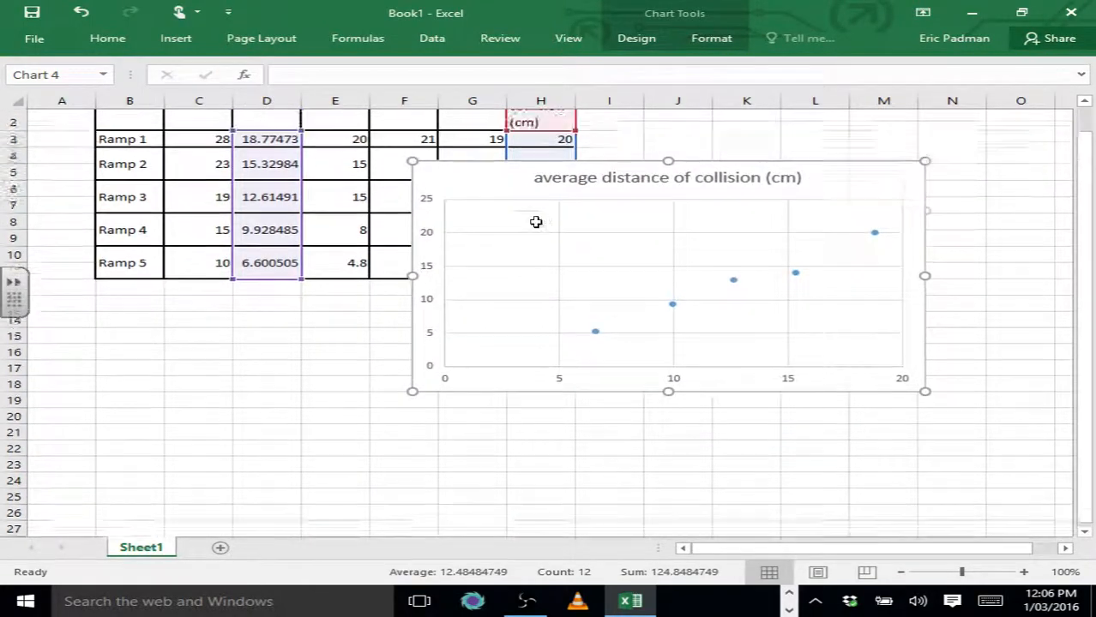
pyautogui.moveTo(634, 254); pyautogui.dragTo(673, 158)
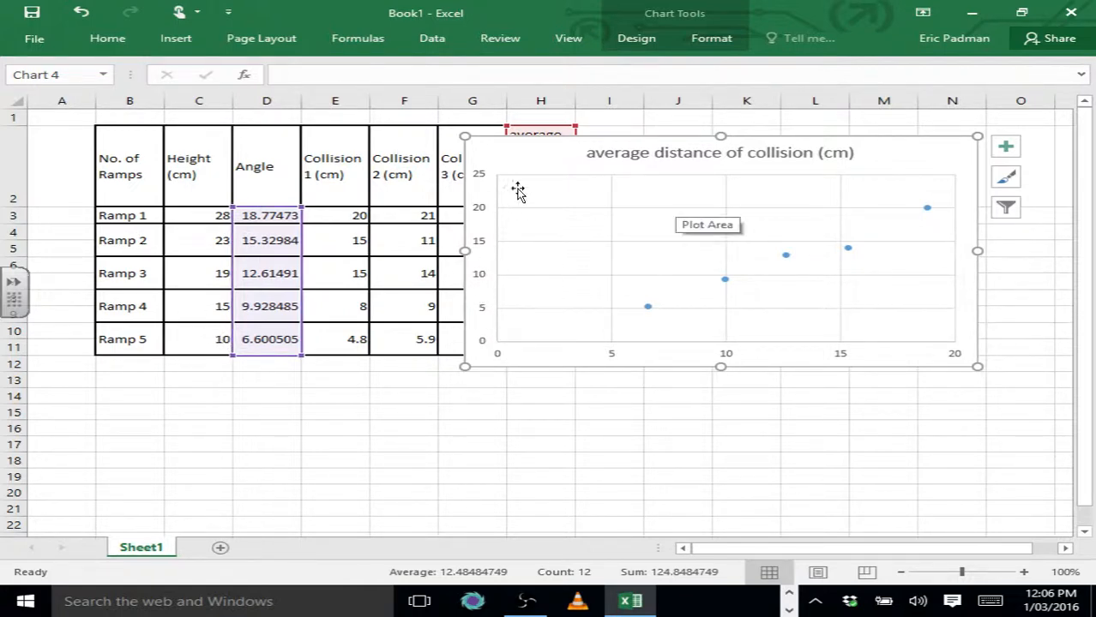
pyautogui.moveTo(666, 159); pyautogui.dragTo(692, 191)
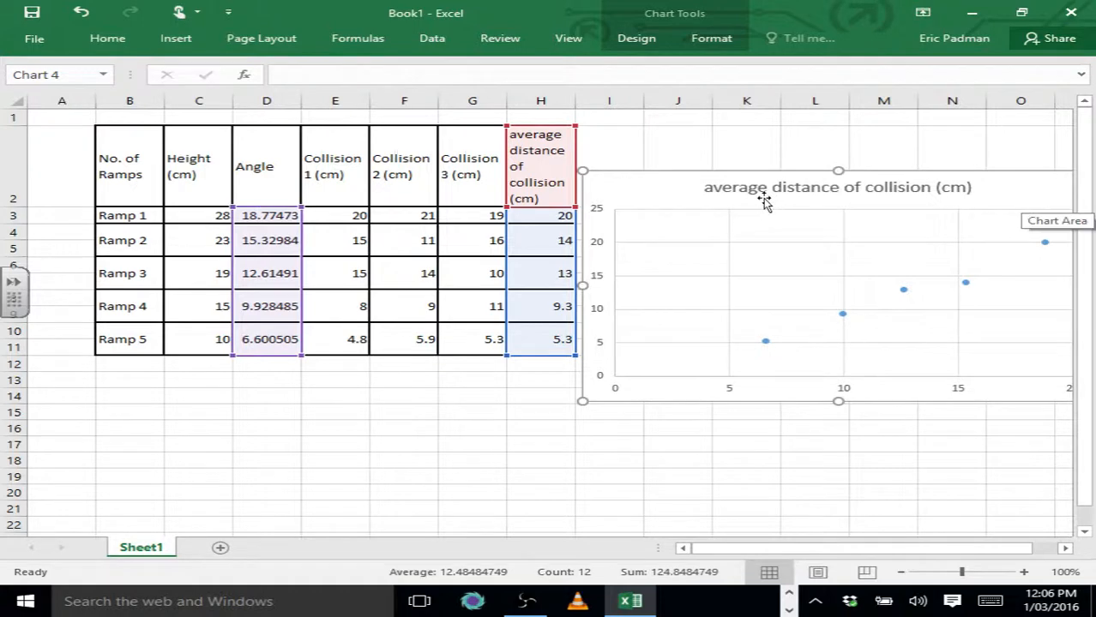
pyautogui.moveTo(762, 196); pyautogui.dragTo(472, 167)
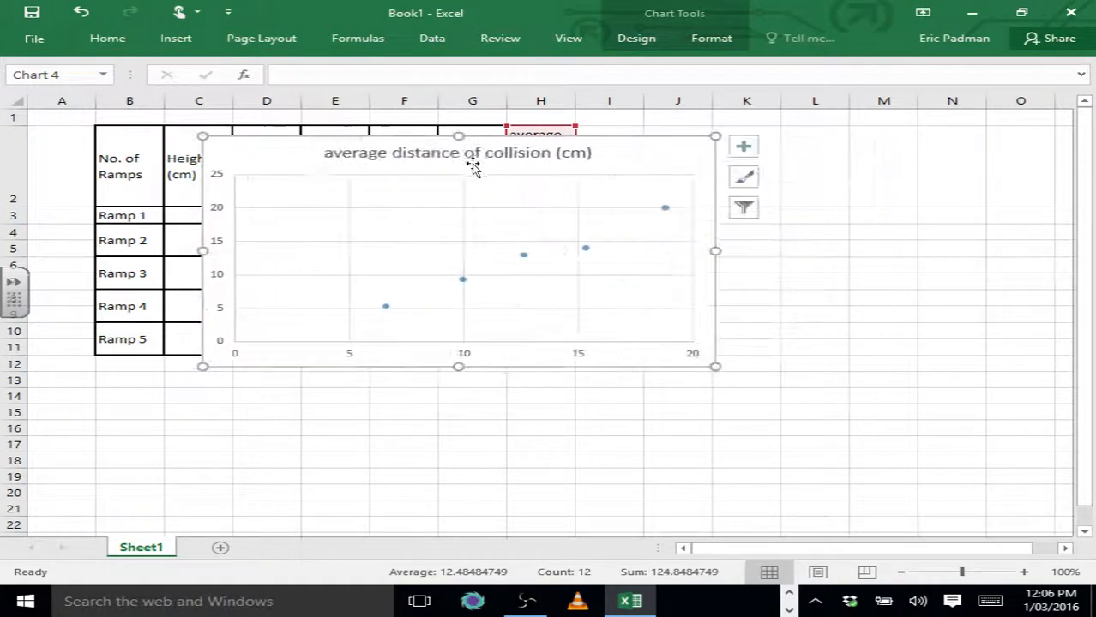
# Retitle the chart "Average Distance of Collision vs. Ramp Angle" and dismiss the title formatting options
pyautogui.doubleClick(356, 159)
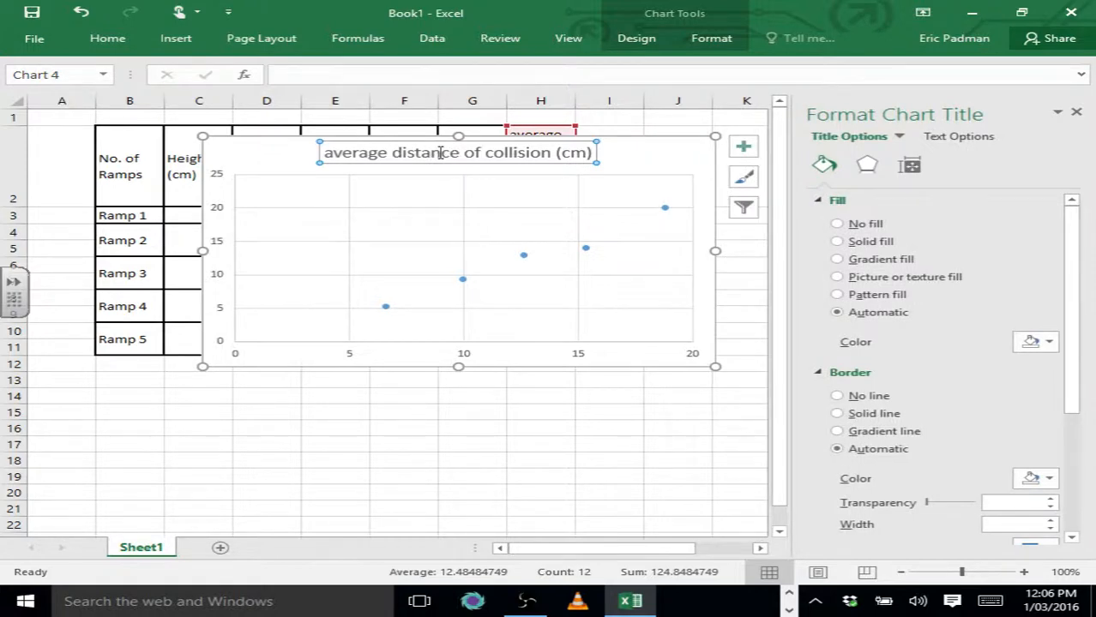
pyautogui.moveTo(592, 152); pyautogui.dragTo(324, 153)
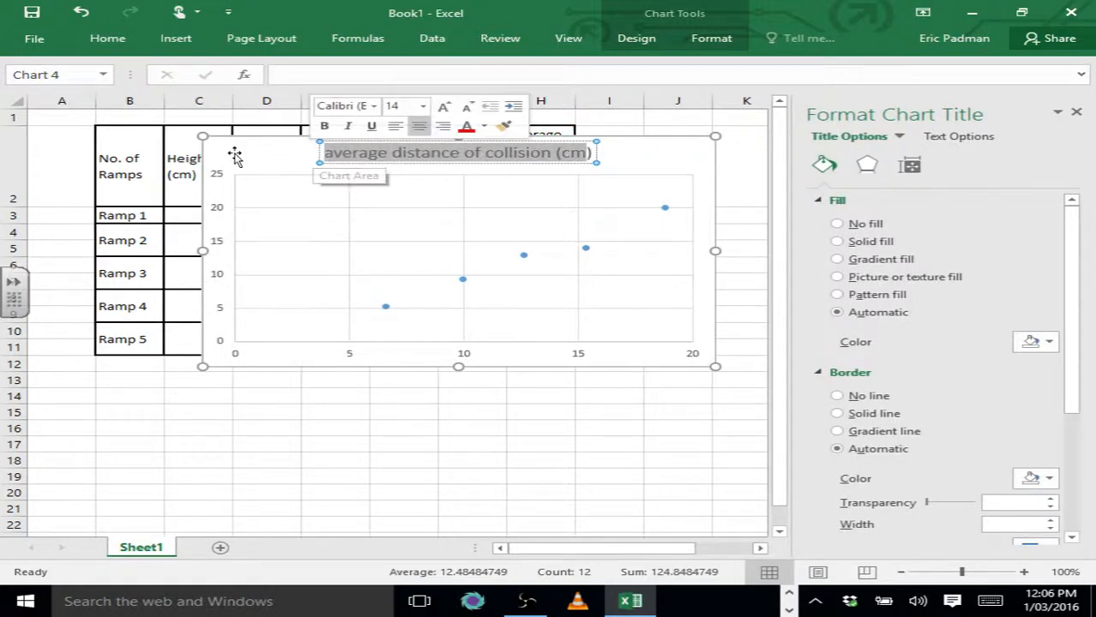
pyautogui.write('Average ')
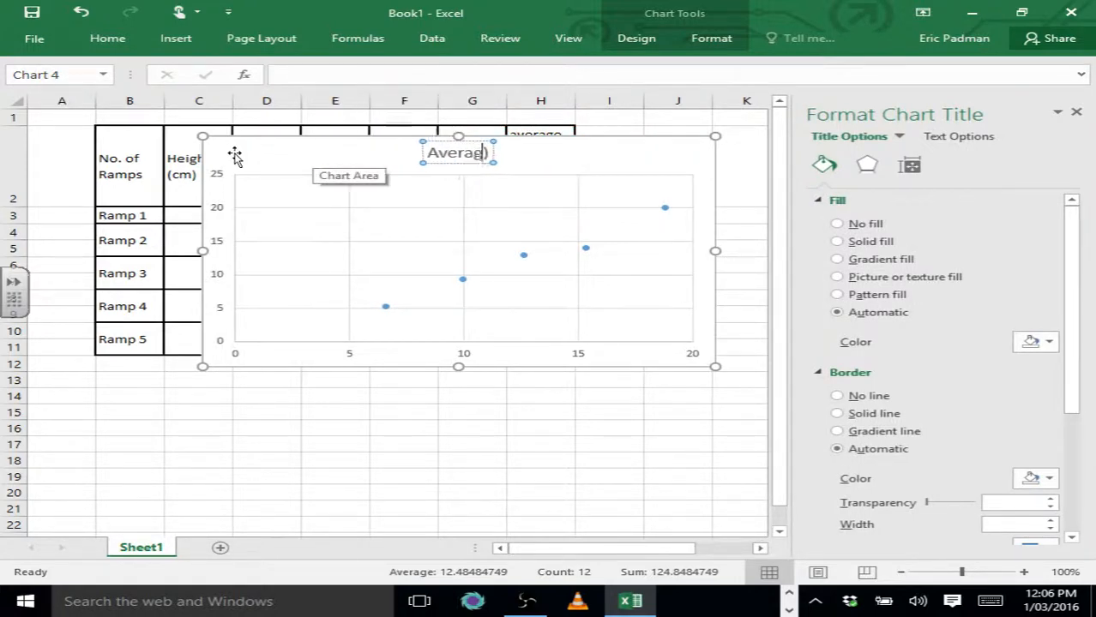
pyautogui.write('Dis')
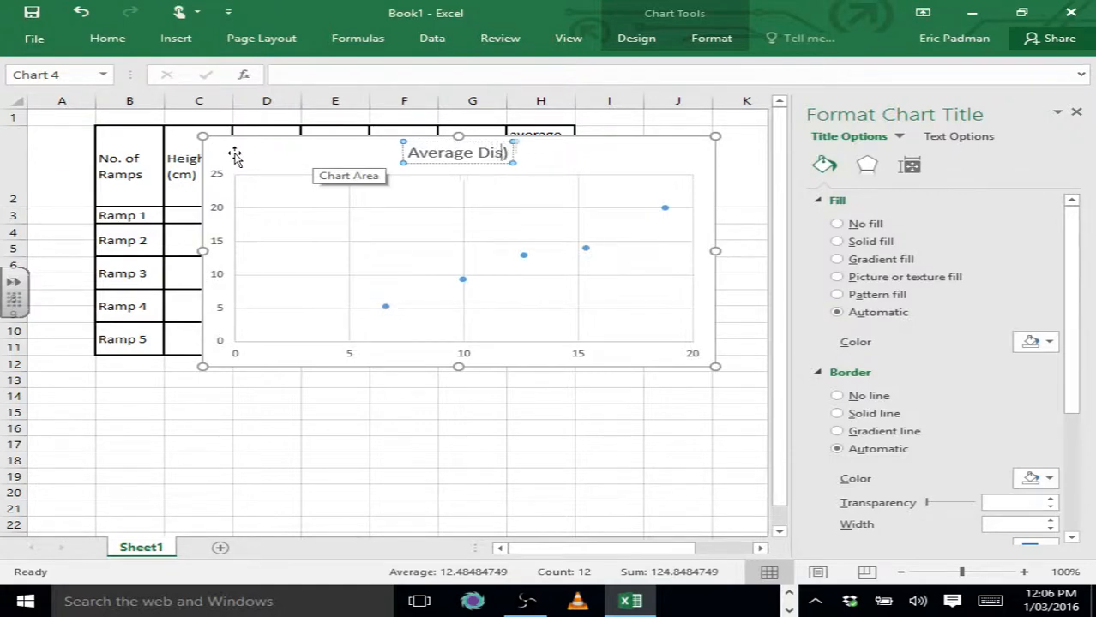
pyautogui.write('tance of Co')
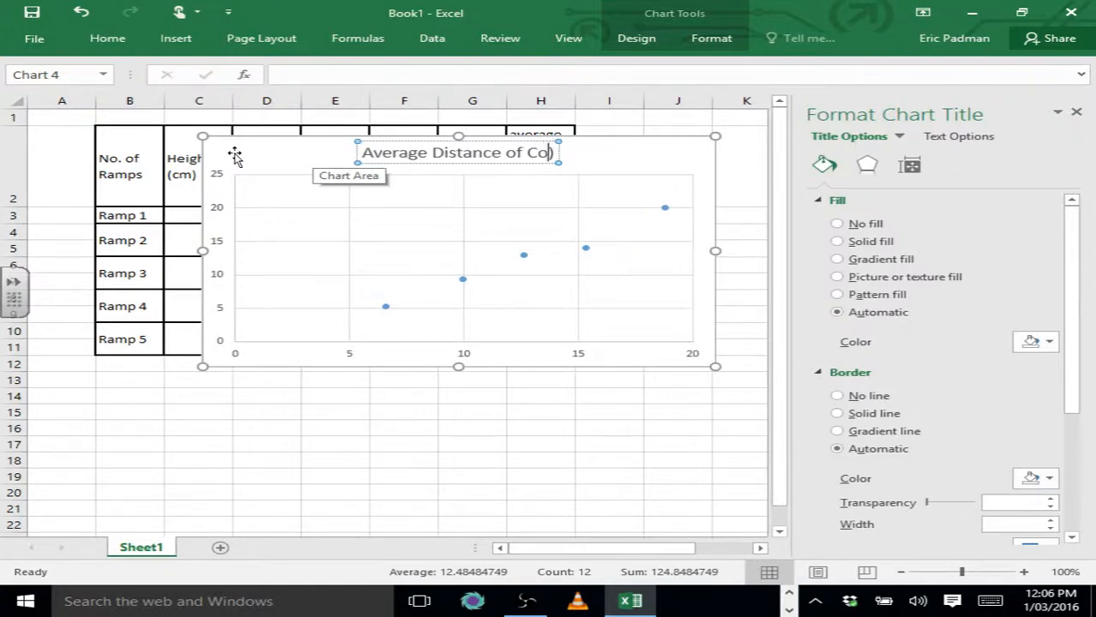
pyautogui.write('llision vs')
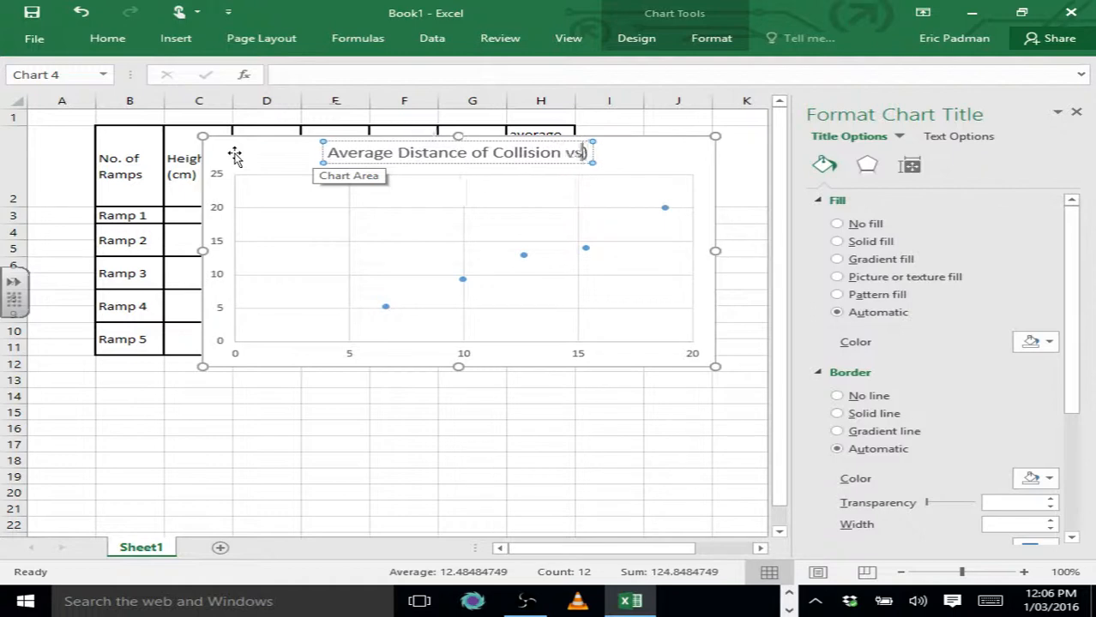
pyautogui.write('. Ramp')
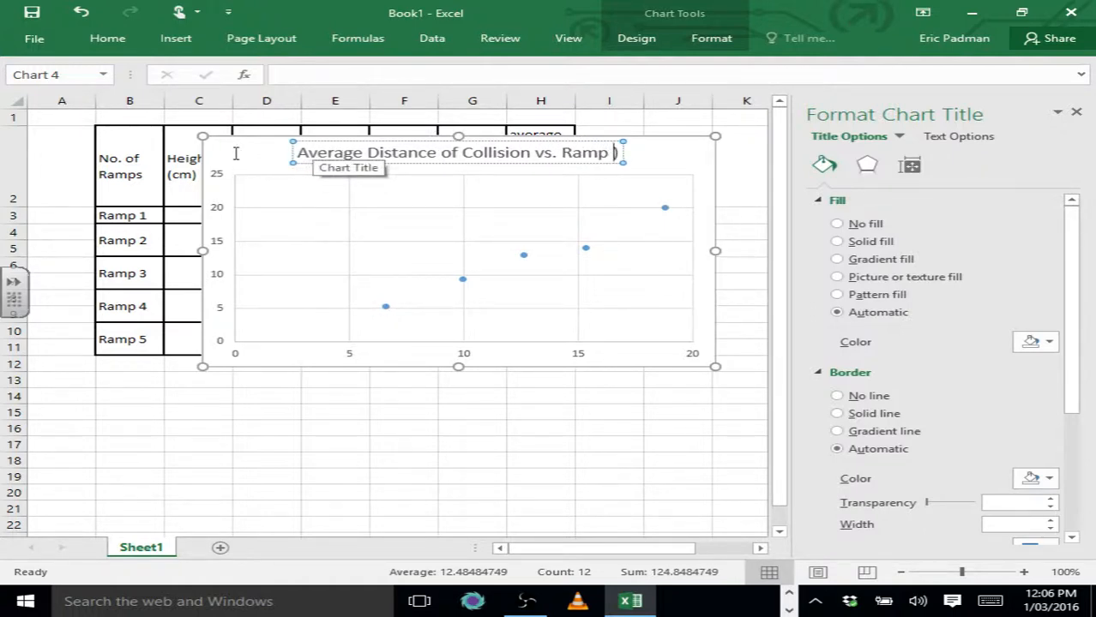
pyautogui.write(' Angle')
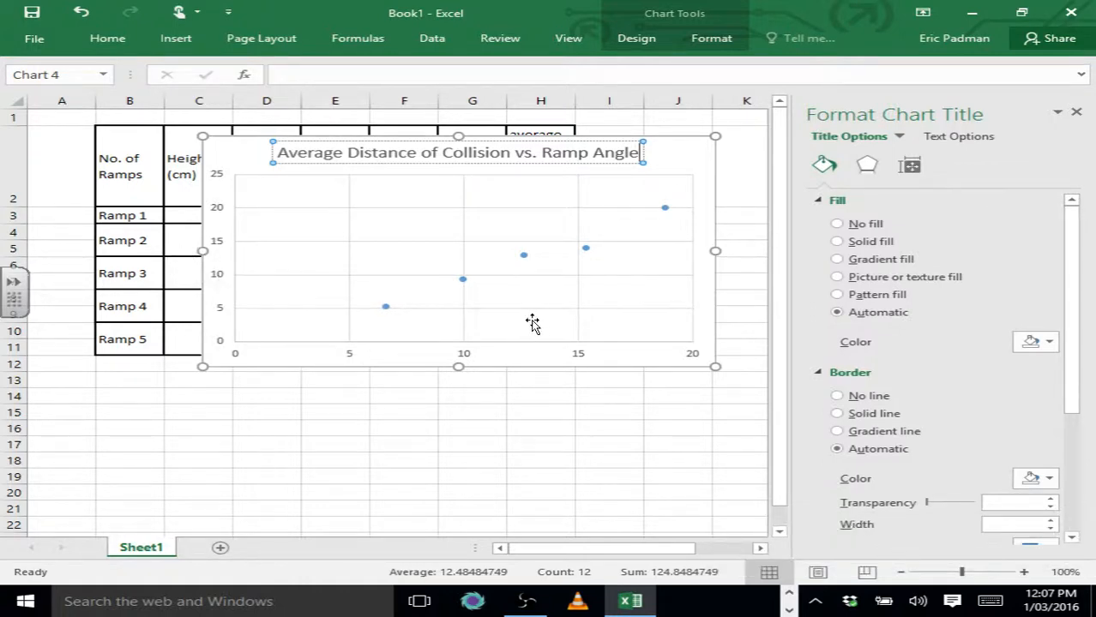
pyautogui.press('Escape')
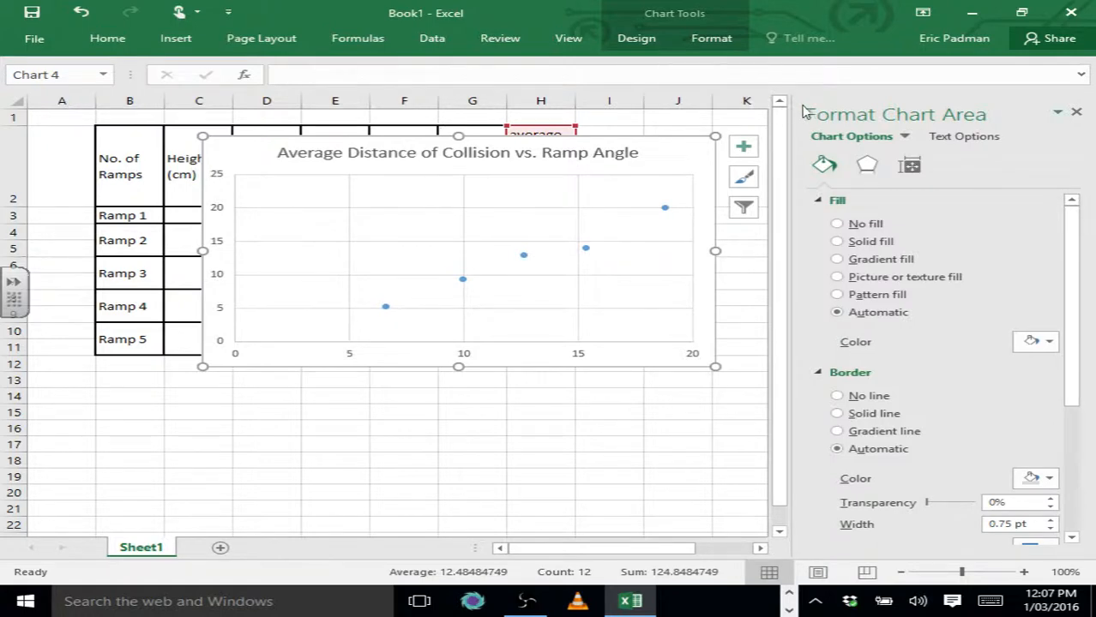
pyautogui.click(1077, 113)
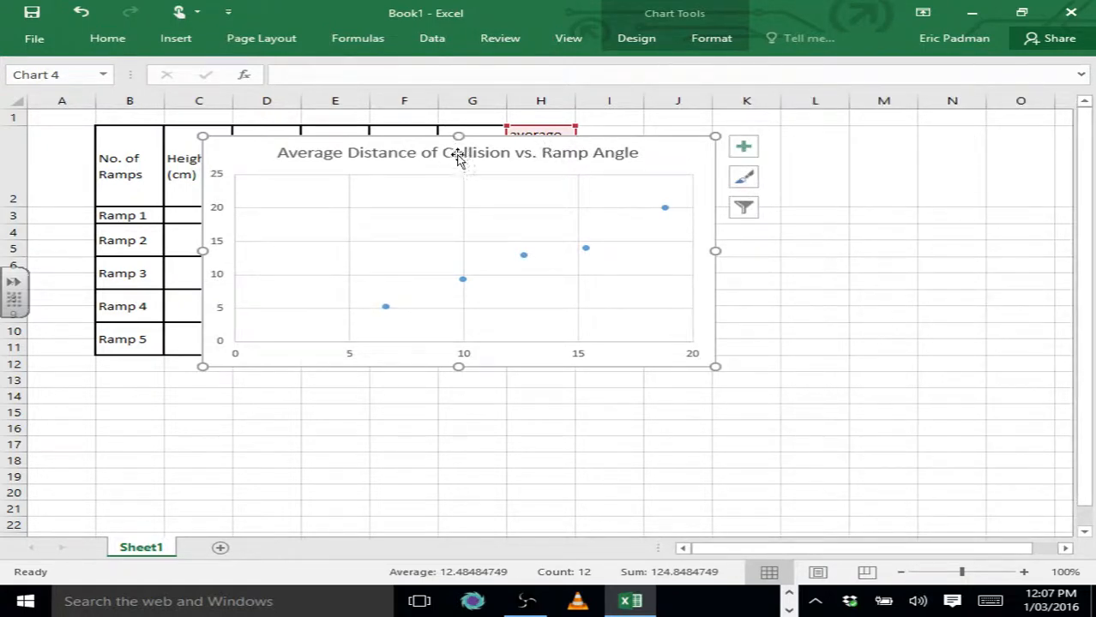
# Move the chart off the Height and Angle columns and add primary horizontal and primary vertical axis titles
pyautogui.moveTo(503, 160); pyautogui.dragTo(715, 163)
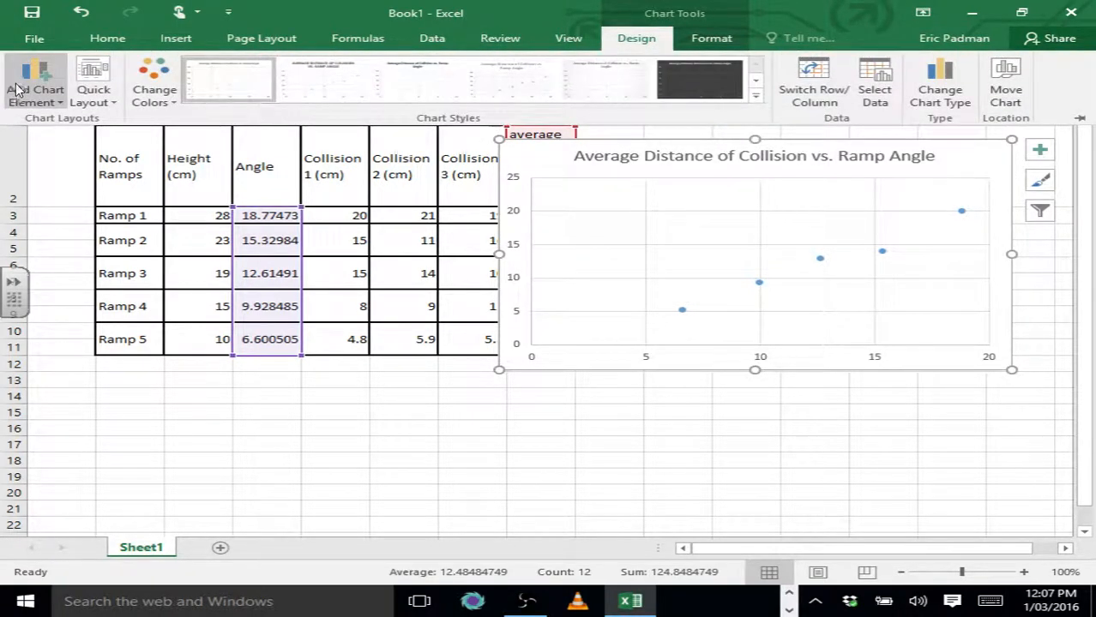
pyautogui.click(15, 89)
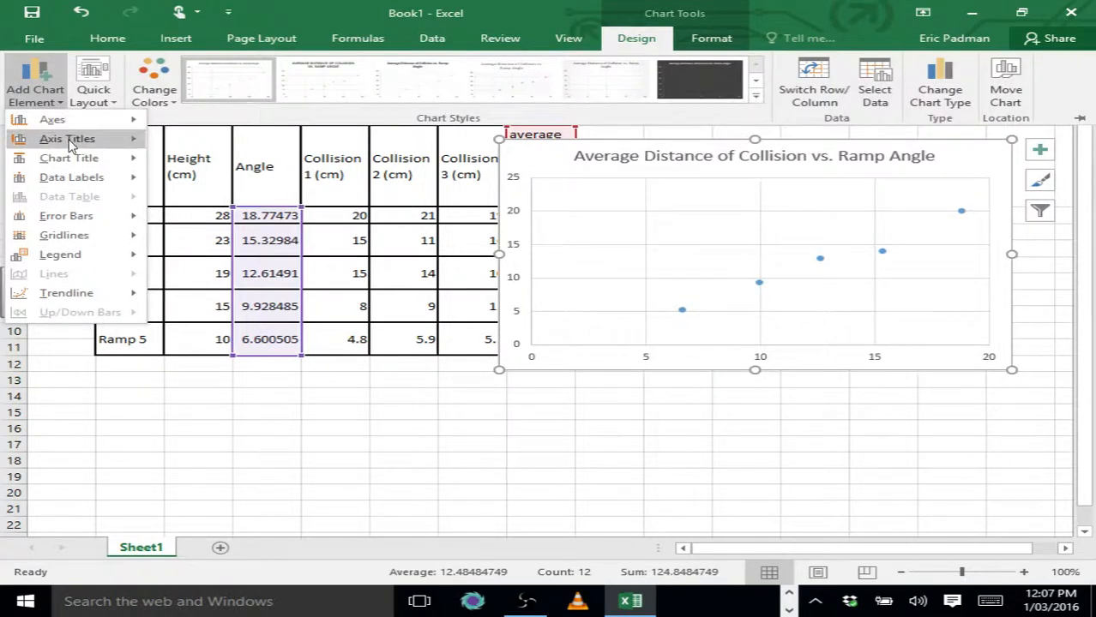
pyautogui.moveTo(71, 144)
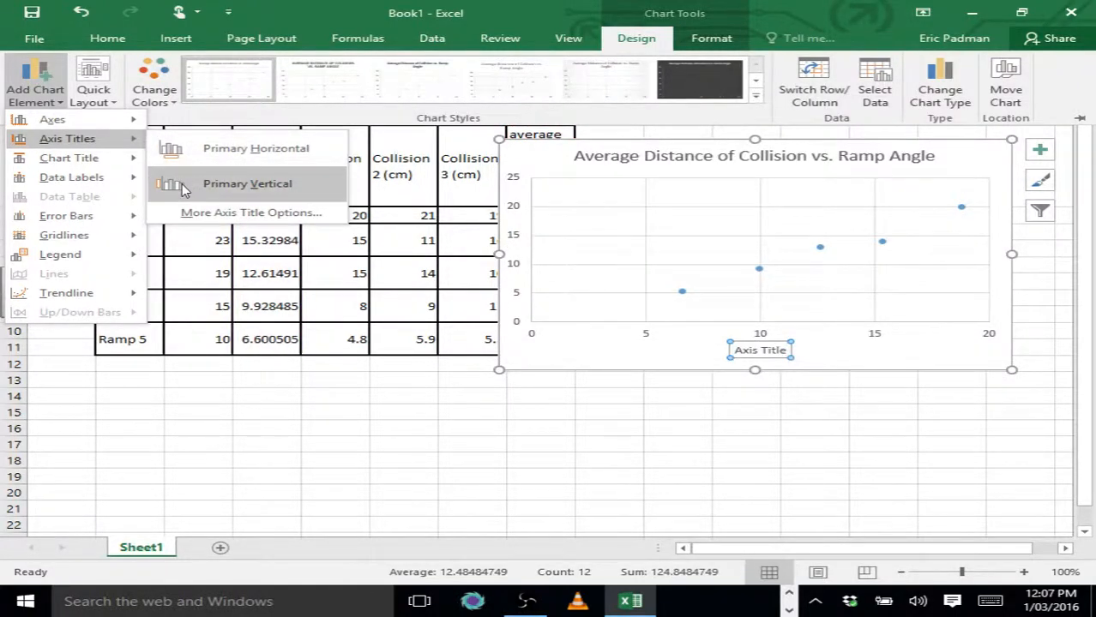
pyautogui.click(182, 151)
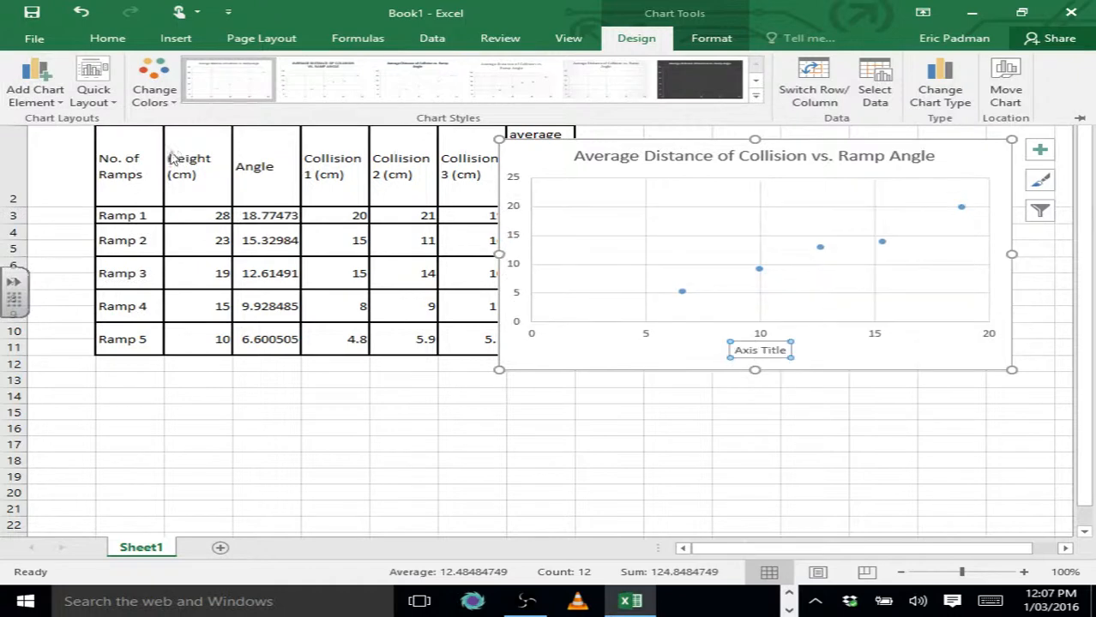
pyautogui.click(35, 94)
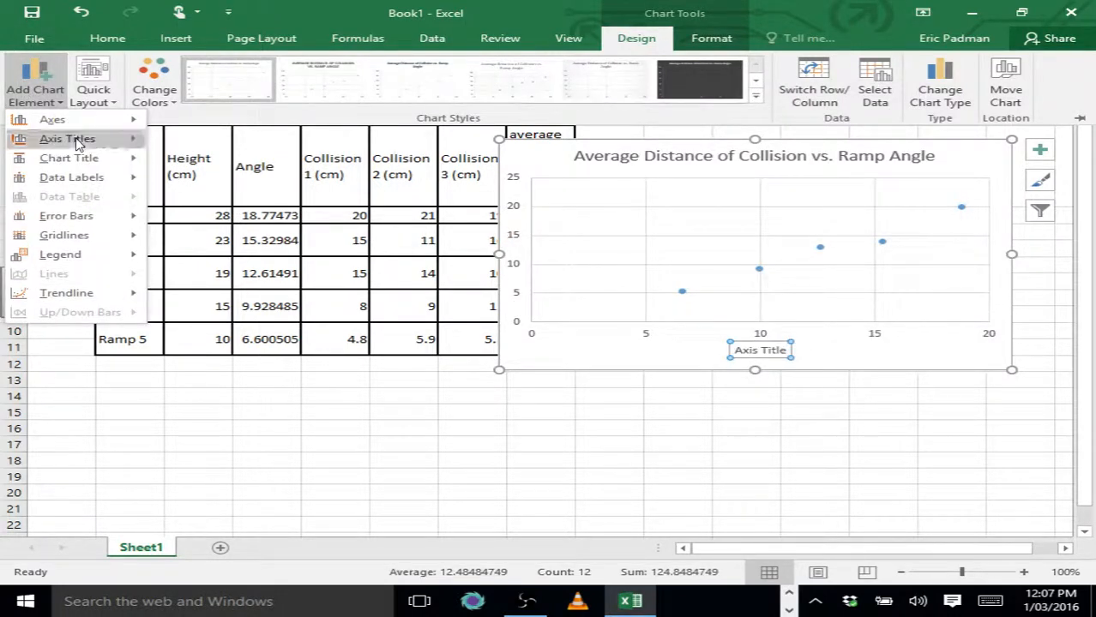
pyautogui.click(172, 184)
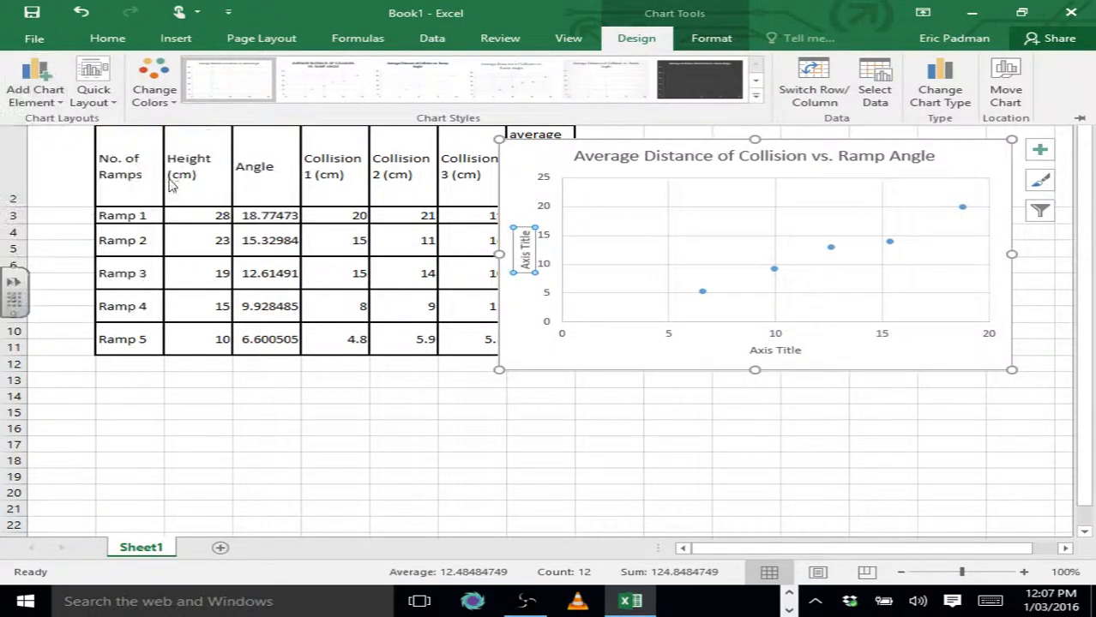
# Replace the placeholder text of the chart's horizontal axis title with "Ramp Angle °"
pyautogui.click(589, 350)
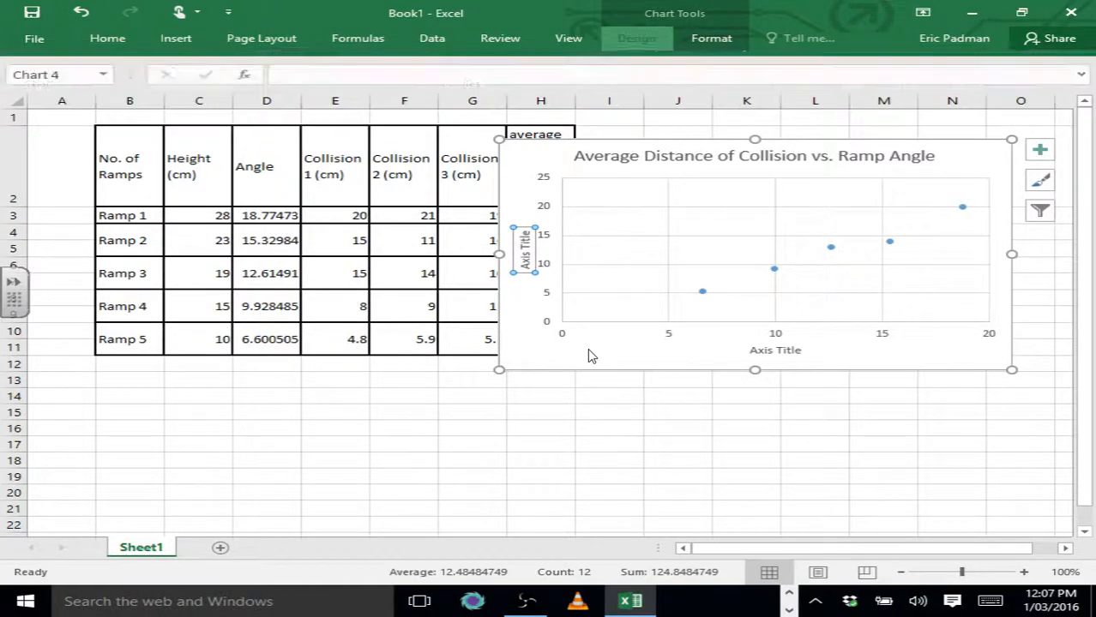
pyautogui.doubleClick(588, 350)
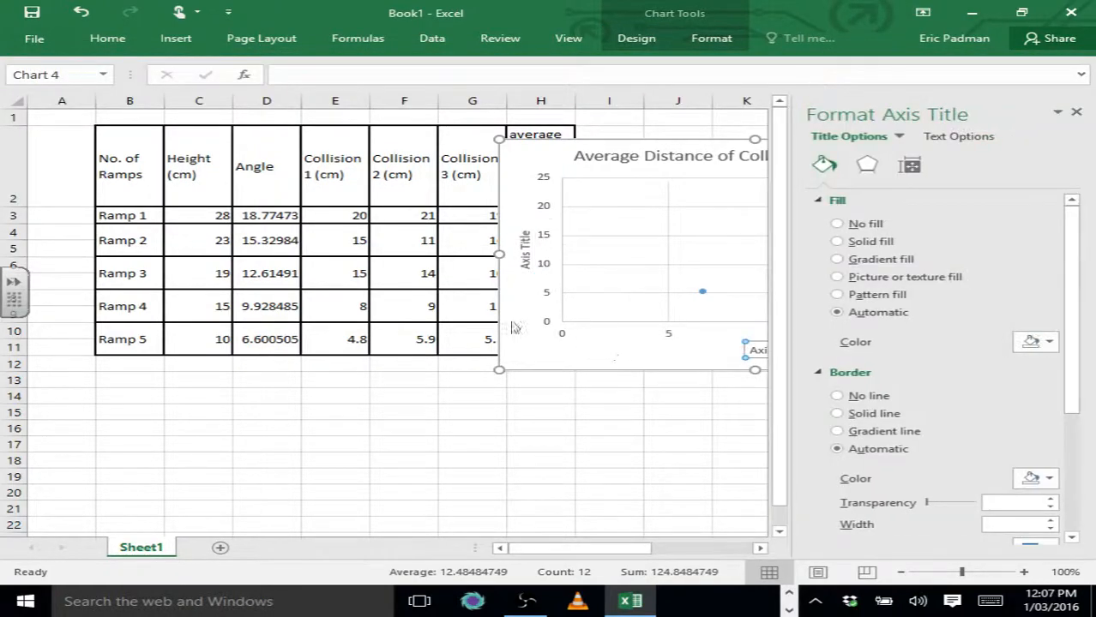
pyautogui.click(1076, 112)
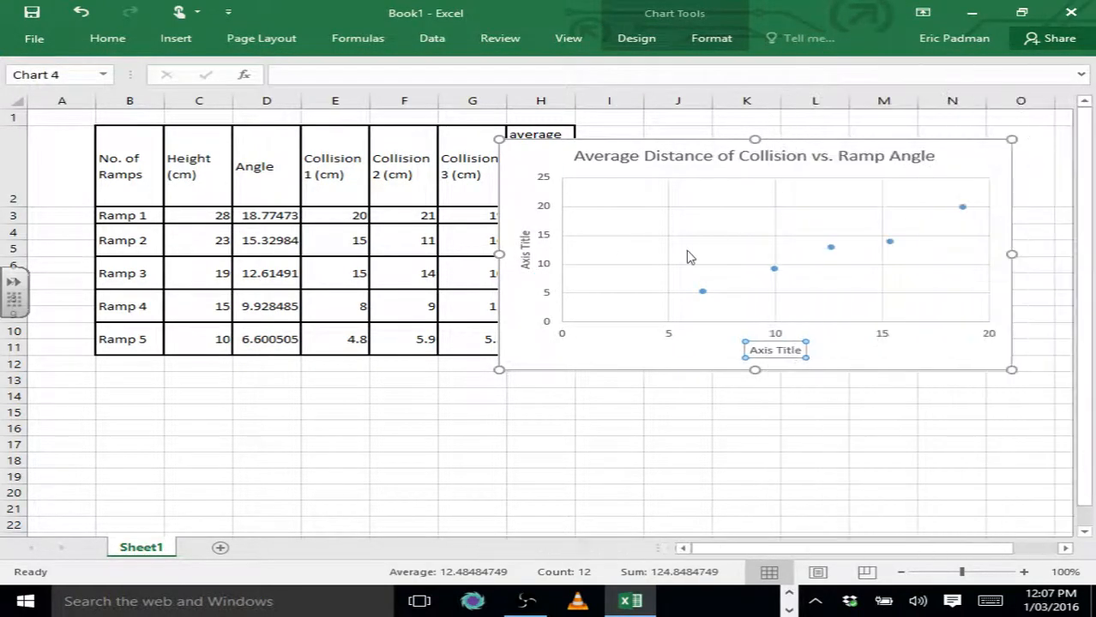
pyautogui.click(597, 349)
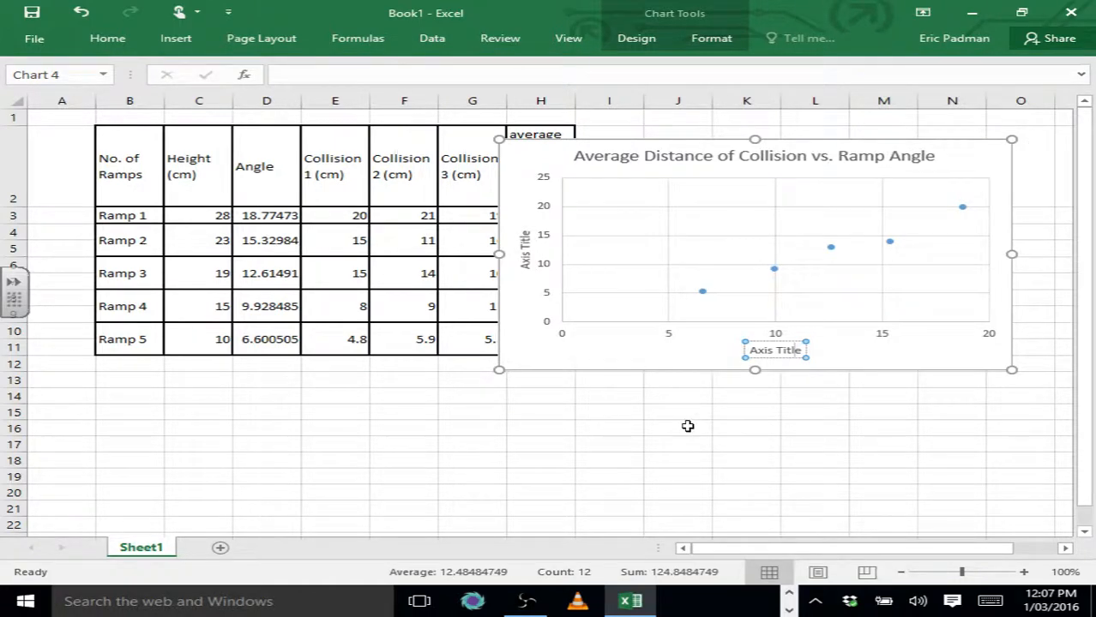
pyautogui.press('BackSpace')
pyautogui.press('BackSpace')
pyautogui.press('BackSpace')
pyautogui.press('BackSpace')
pyautogui.press('BackSpace')
pyautogui.press('BackSpace')
pyautogui.press('BackSpace')
pyautogui.press('BackSpace')
pyautogui.press('BackSpace')
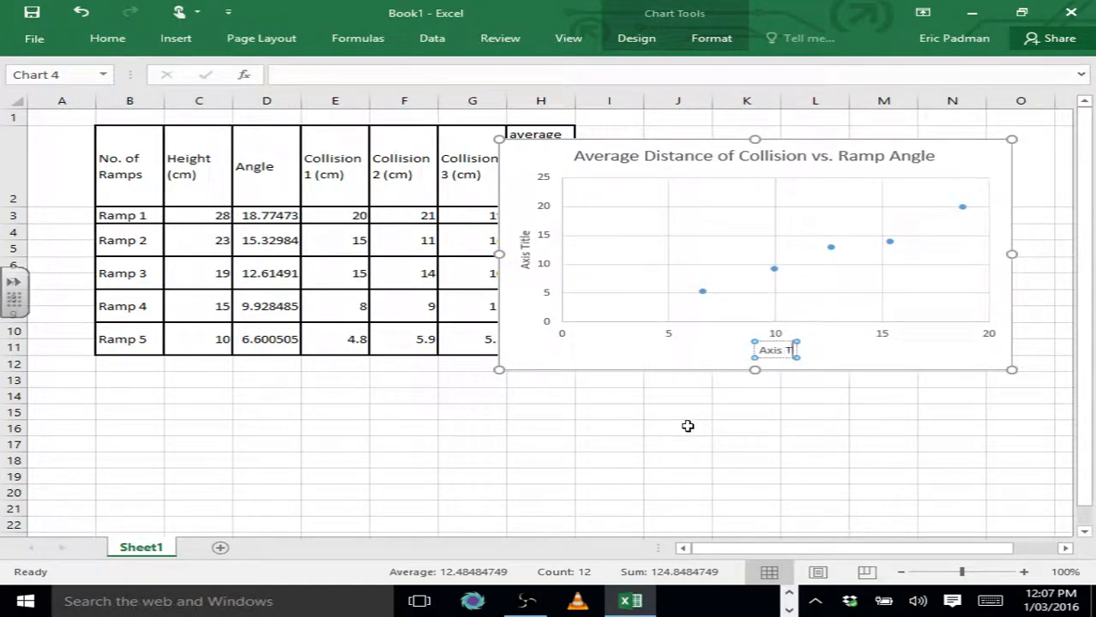
pyautogui.press('BackSpace')
pyautogui.write('R')
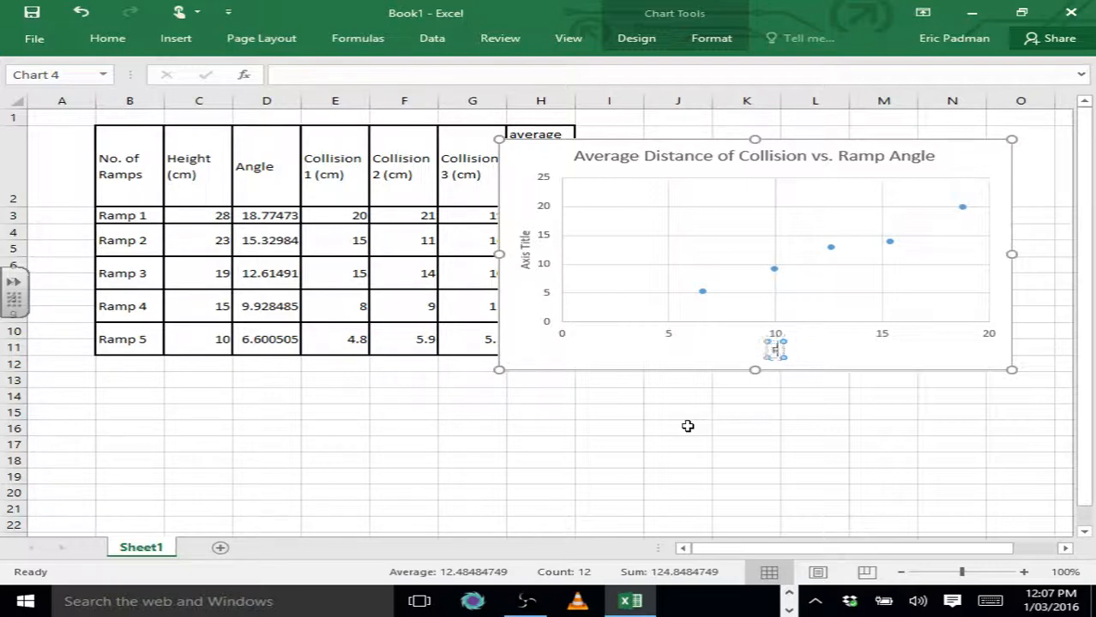
pyautogui.write('amp')
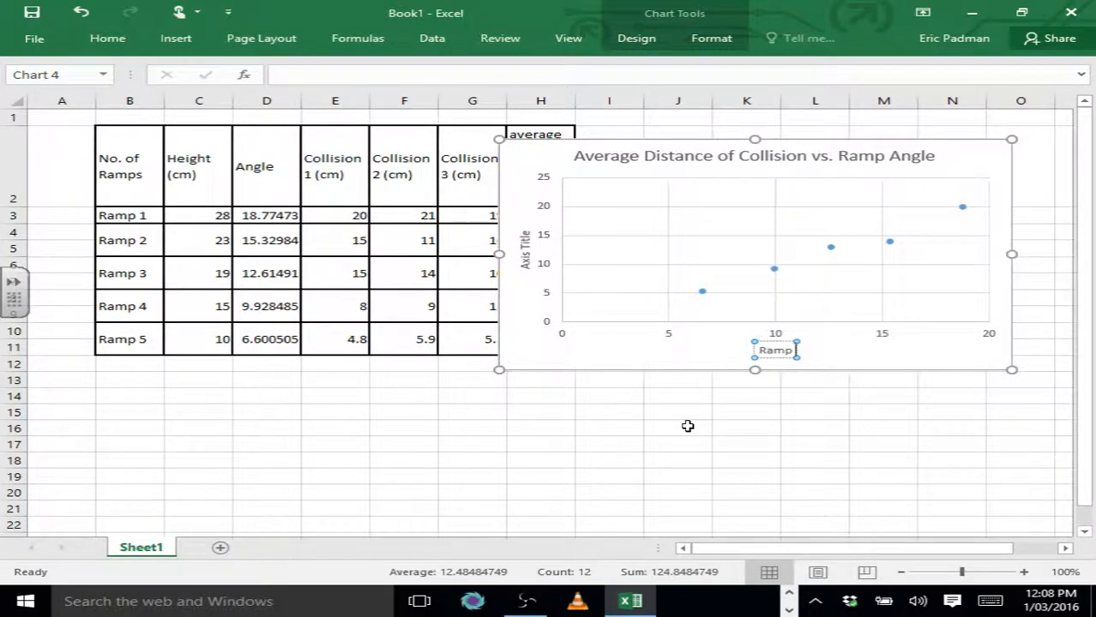
pyautogui.write(' an')
pyautogui.press('BackSpace')
pyautogui.press('BackSpace')
pyautogui.write('Ang')
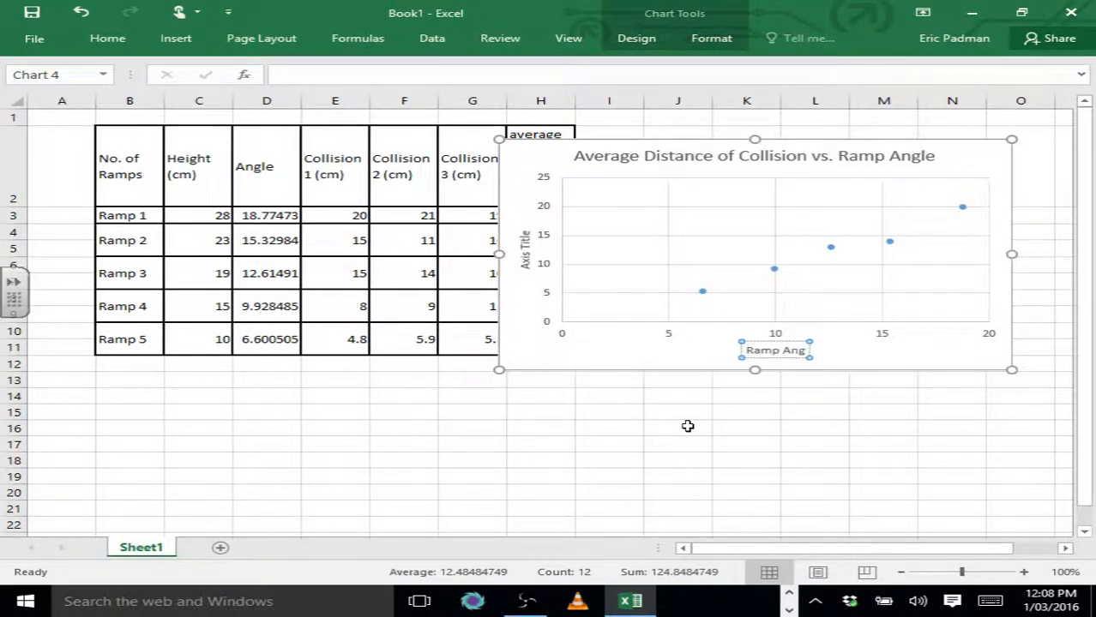
pyautogui.write('le (')
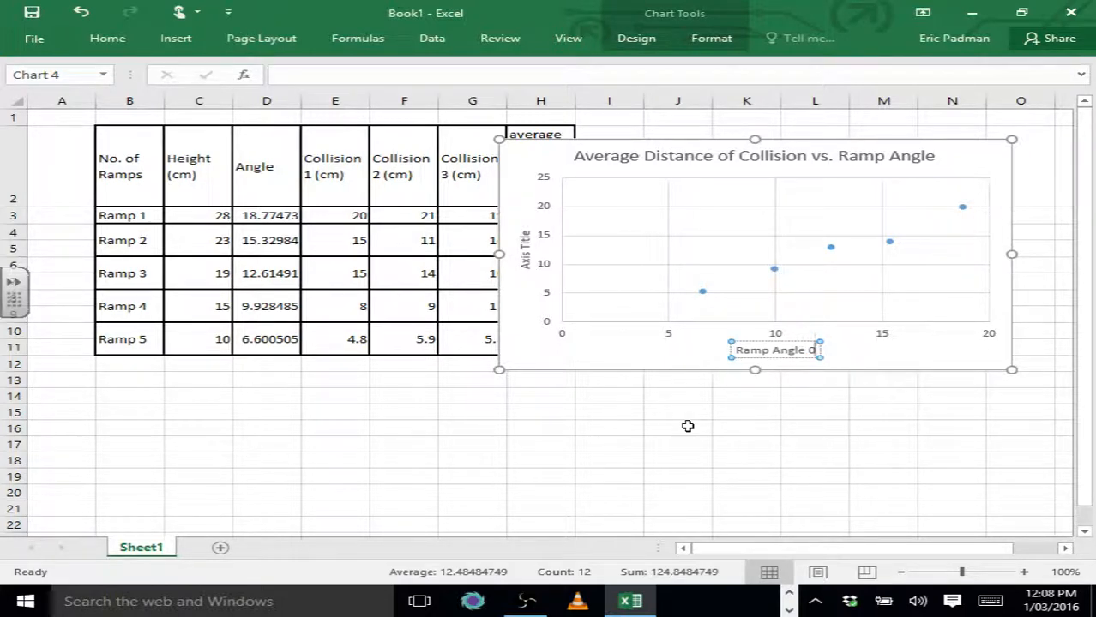
pyautogui.press('BackSpace')
pyautogui.press('BackSpace')
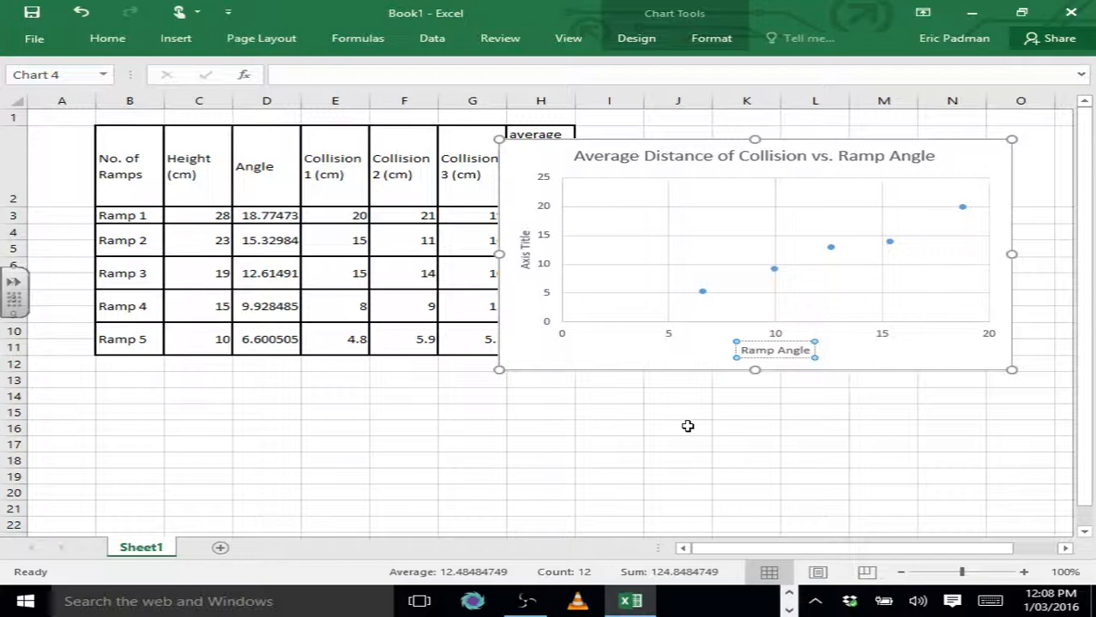
pyautogui.write('°')
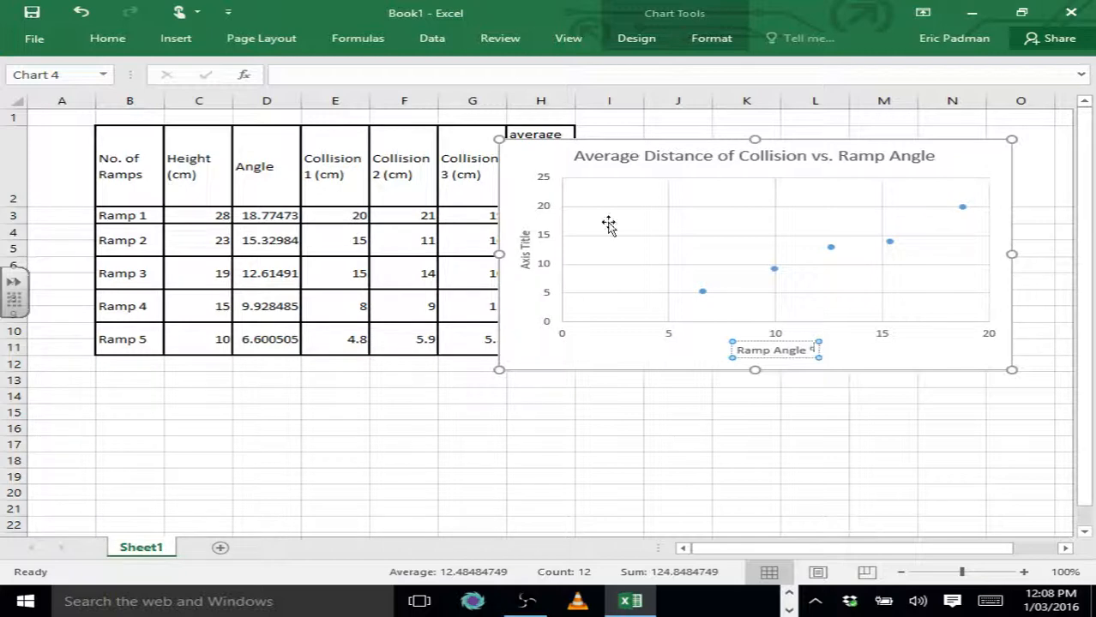
pyautogui.click(525, 250)
pyautogui.doubleClick(524, 250)
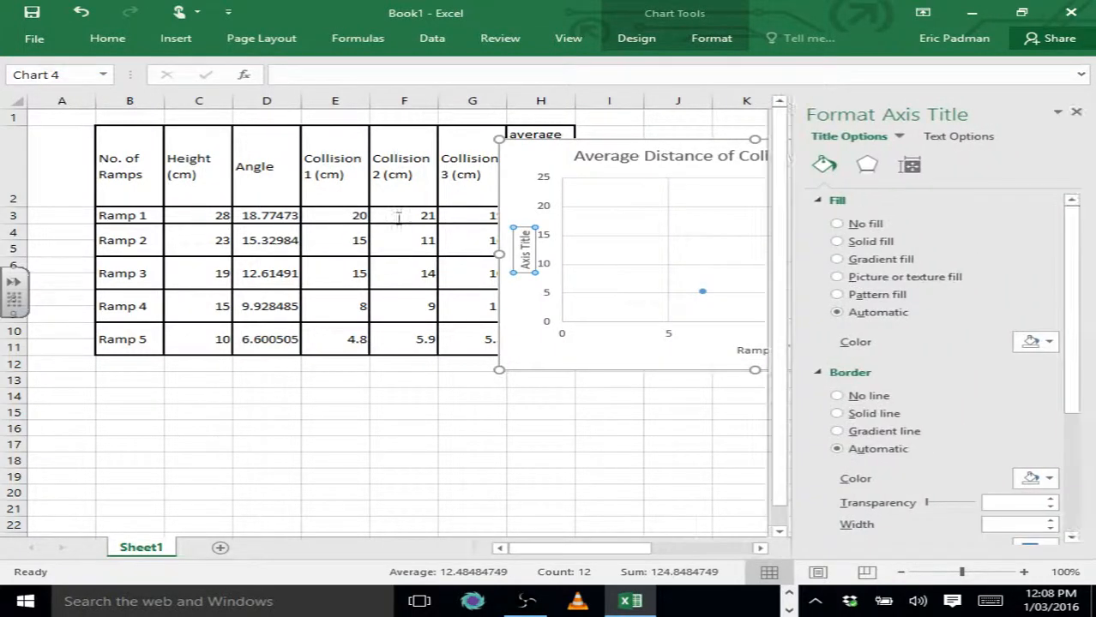
pyautogui.press('Delete')
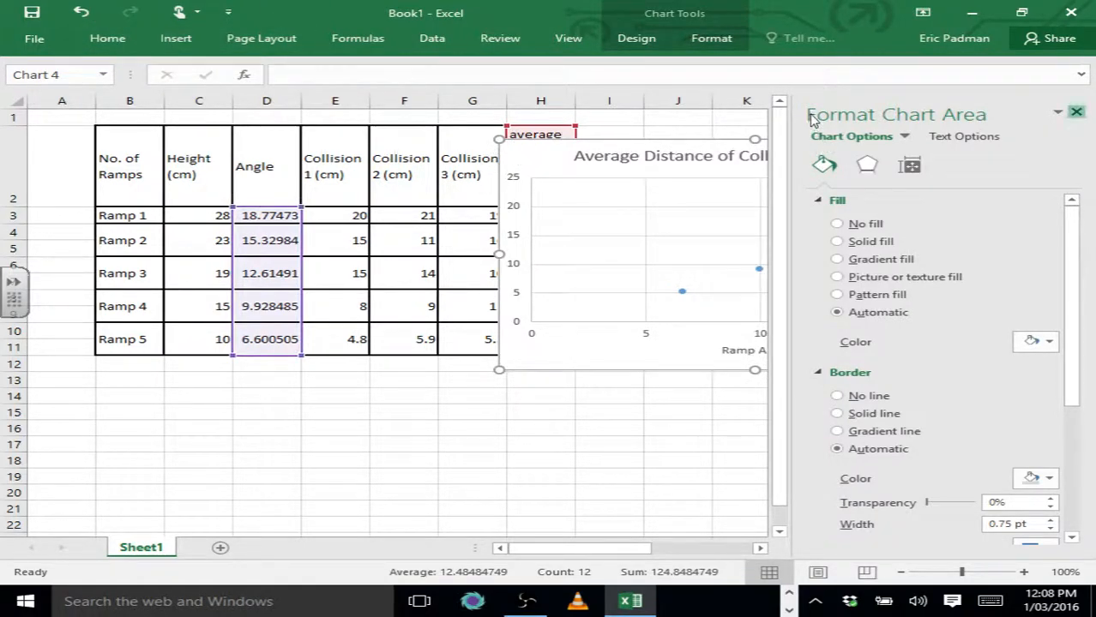
pyautogui.click(1076, 111)
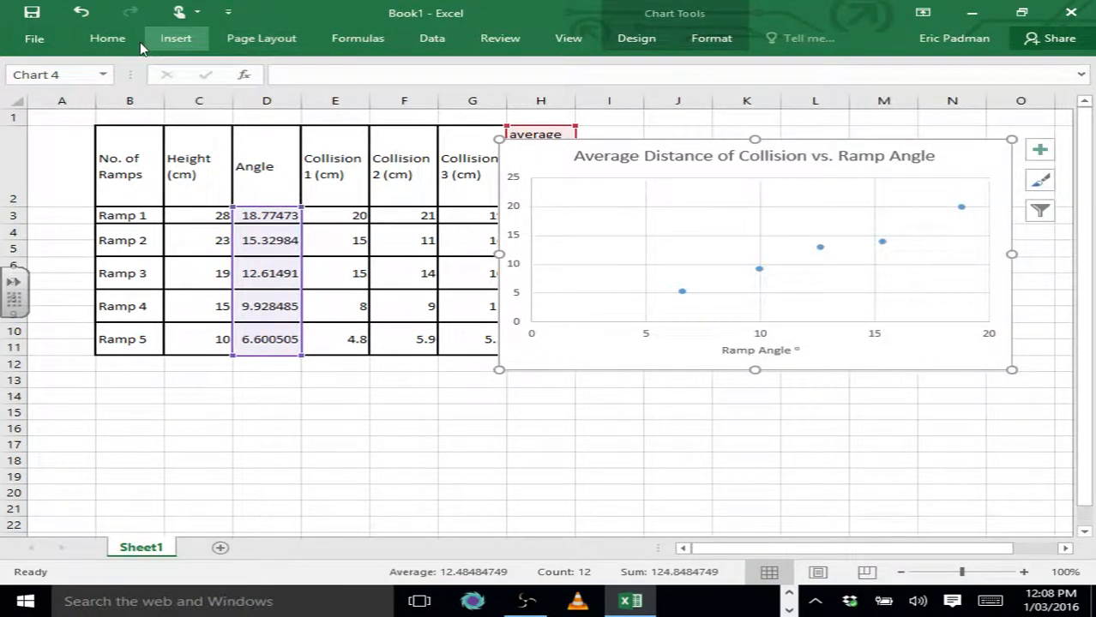
pyautogui.hotkey('ctrl', 'z')
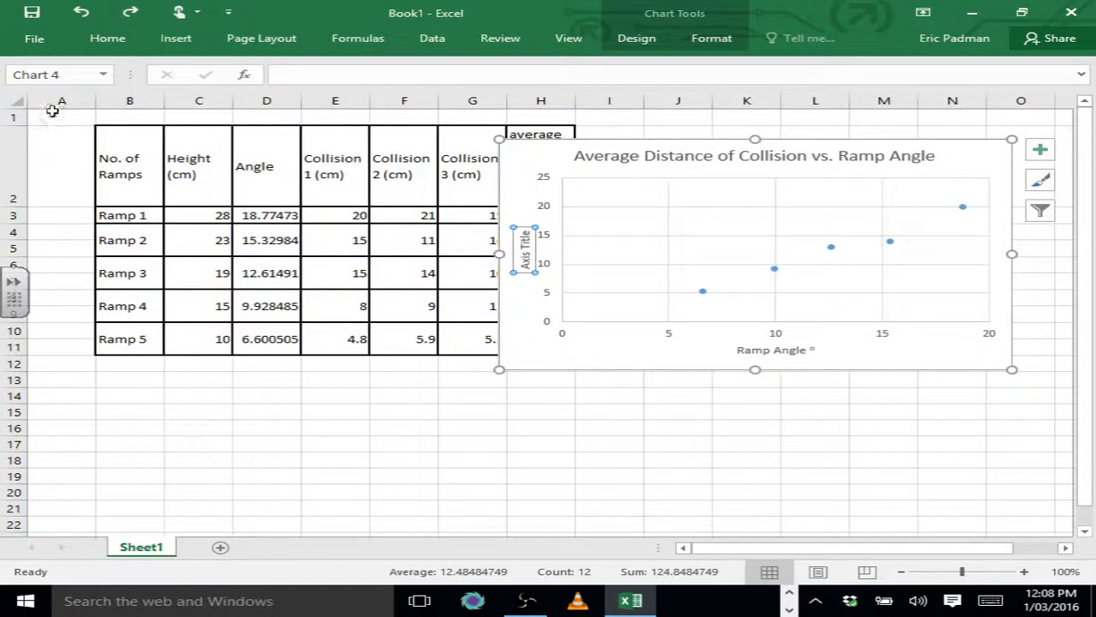
# Replace the placeholder text of the chart's vertical axis title with "Distance (cm)" and finish editing it
pyautogui.click(525, 255)
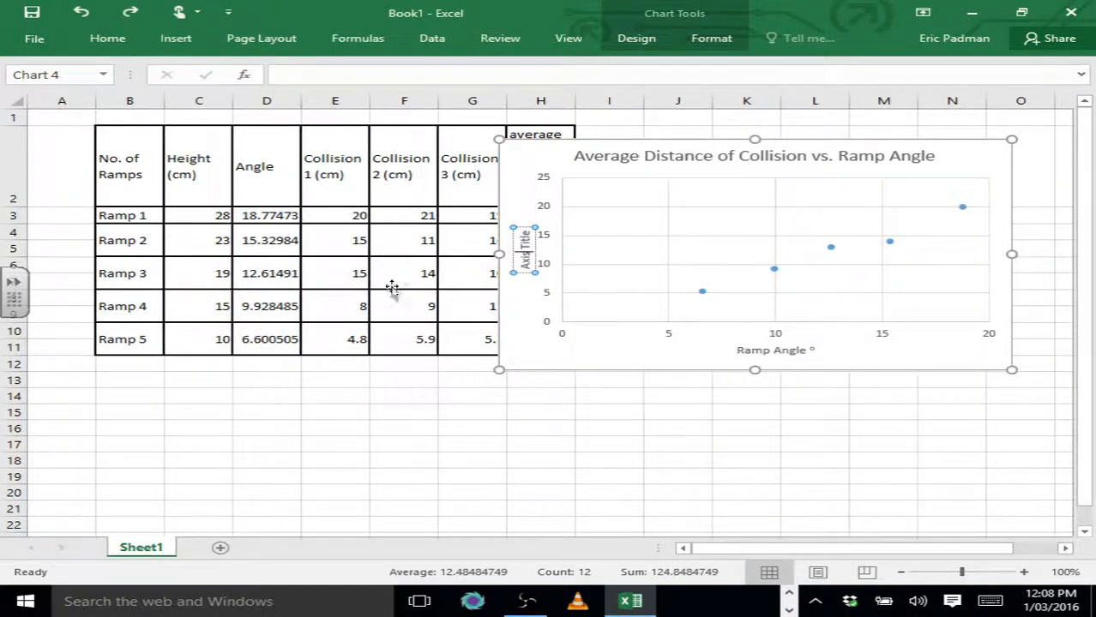
pyautogui.press('BackSpace')
pyautogui.press('BackSpace')
pyautogui.press('BackSpace')
pyautogui.press('BackSpace')
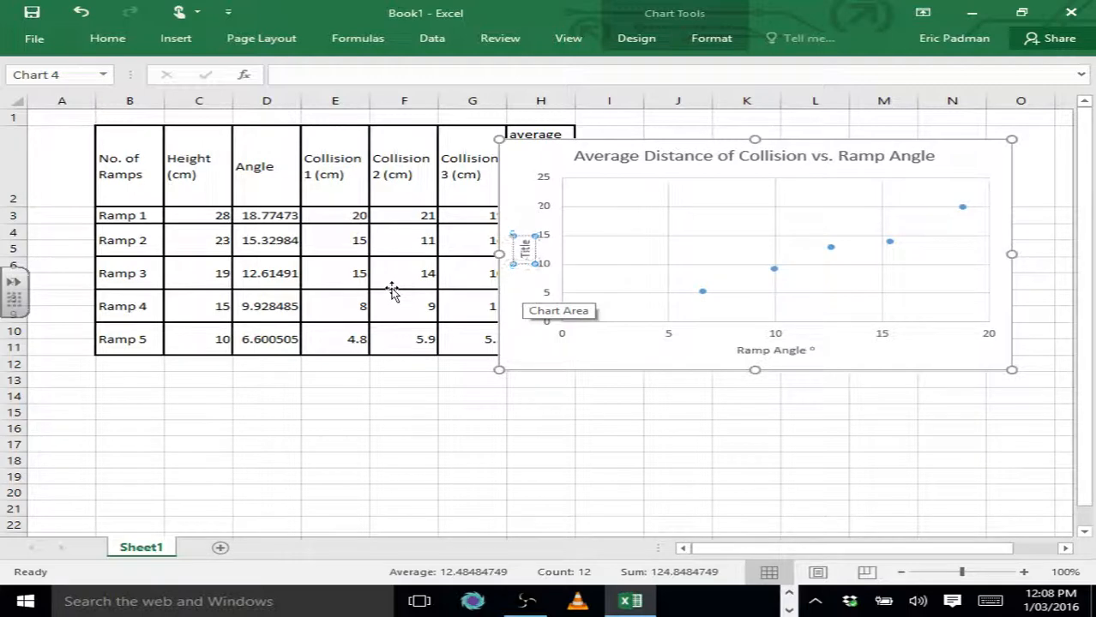
pyautogui.press('Delete')
pyautogui.press('Delete')
pyautogui.press('Delete')
pyautogui.press('Delete')
pyautogui.press('Delete')
pyautogui.press('Delete')
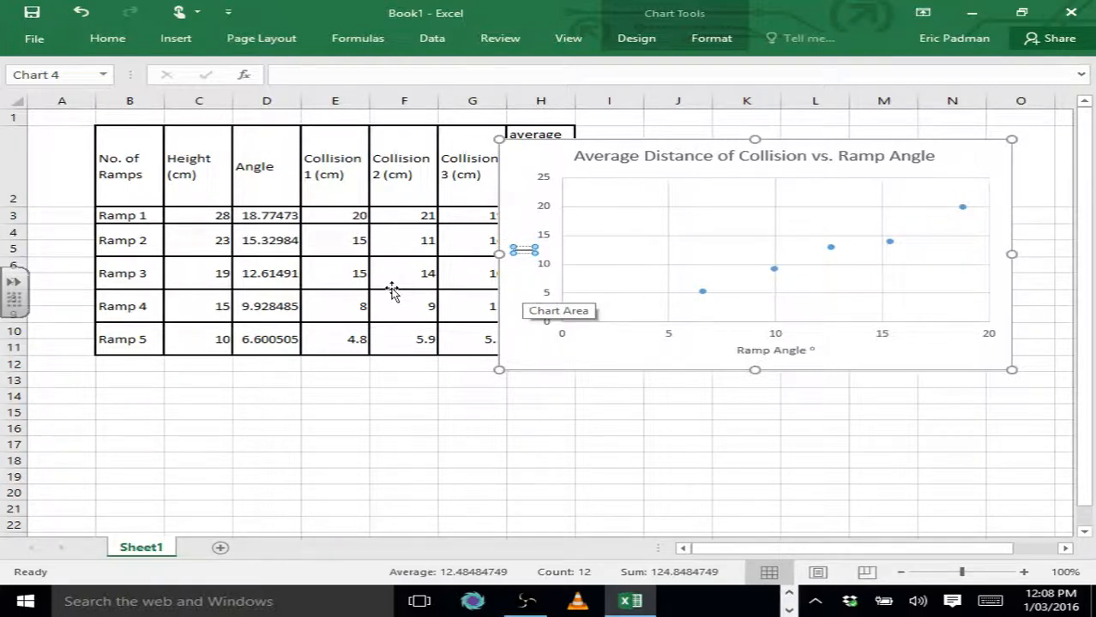
pyautogui.write('Distance')
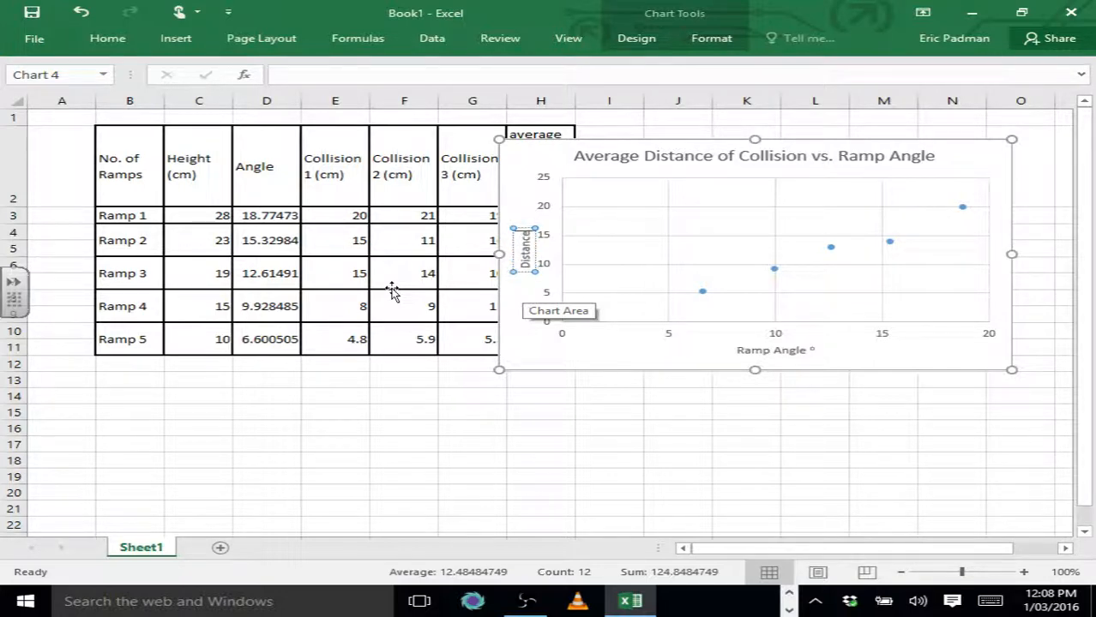
pyautogui.write(' (')
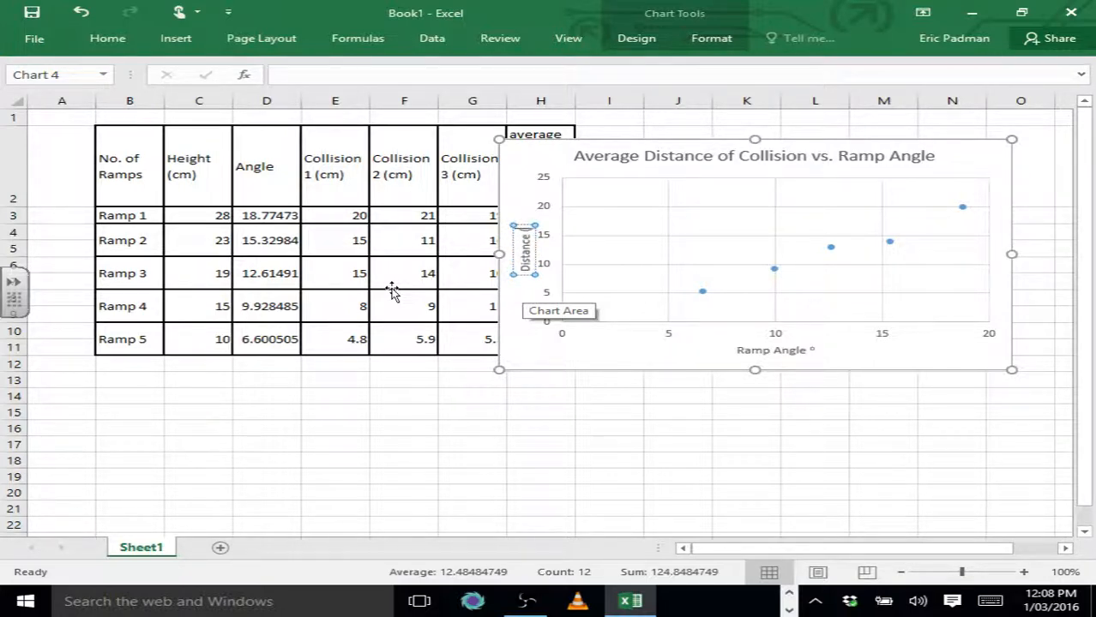
pyautogui.write('cm')
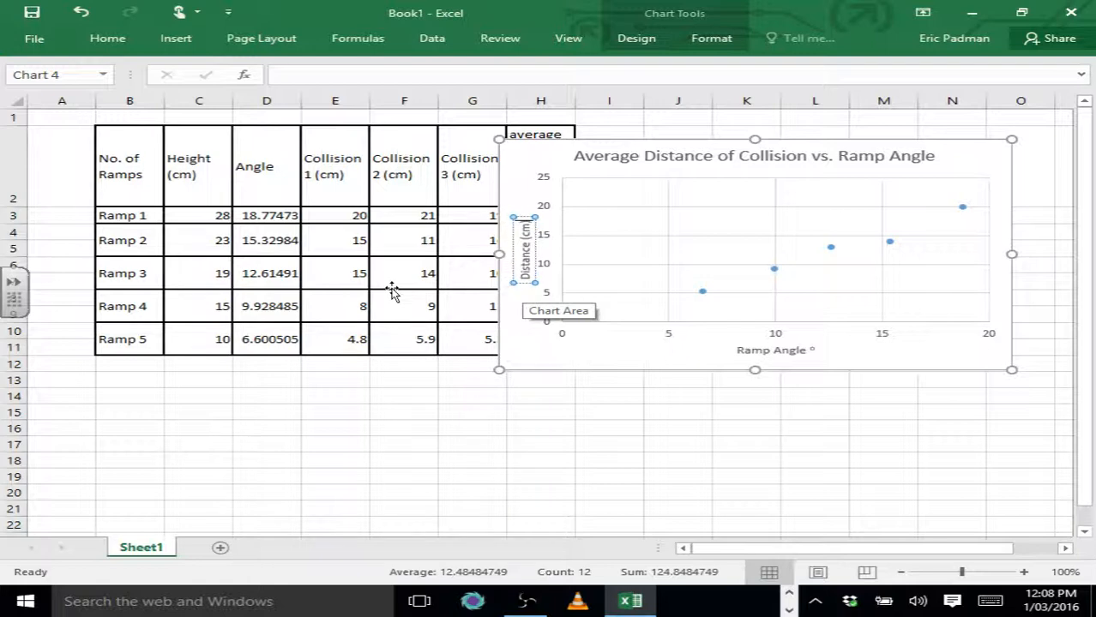
pyautogui.click(482, 362)
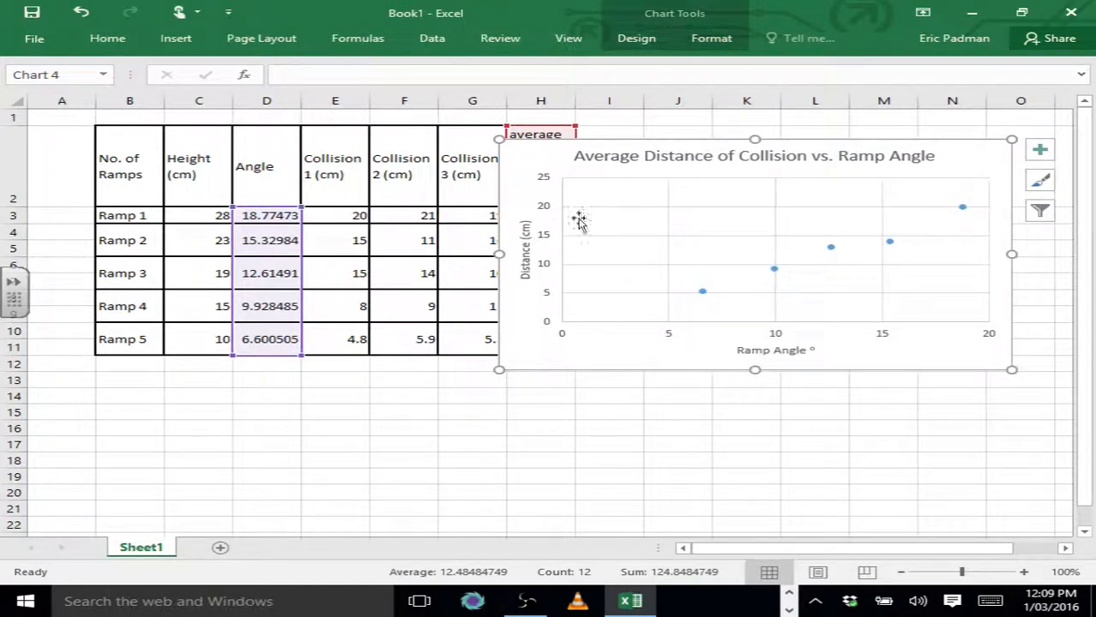
# Add a linear trendline to the average distance of collision series and dismiss its formatting options
pyautogui.rightClick(831, 246)
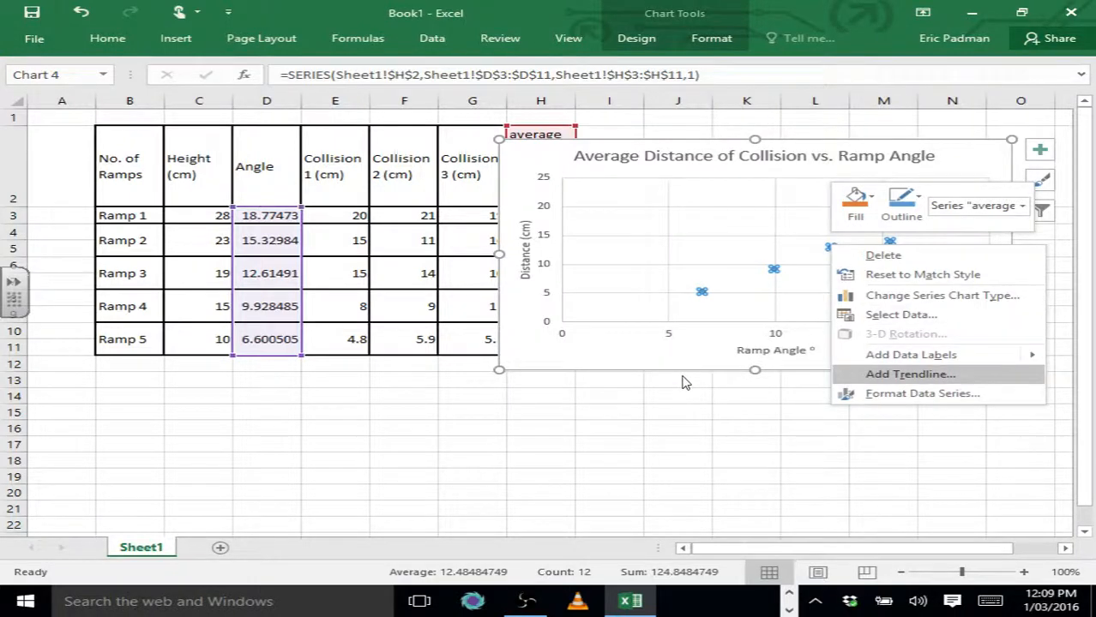
pyautogui.press('Return')
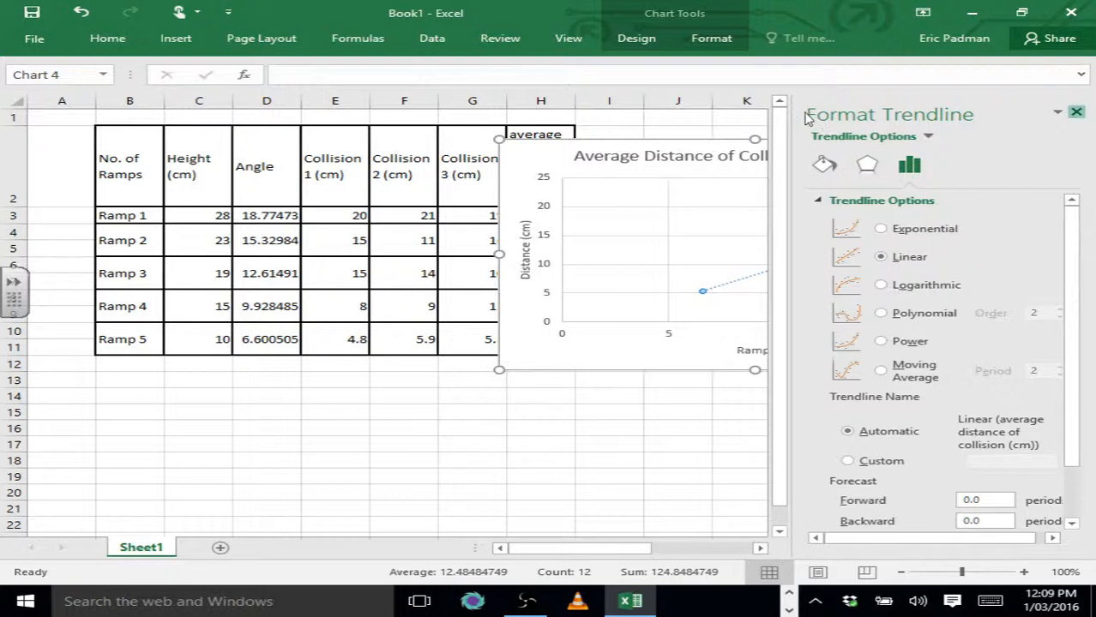
pyautogui.click(1077, 113)
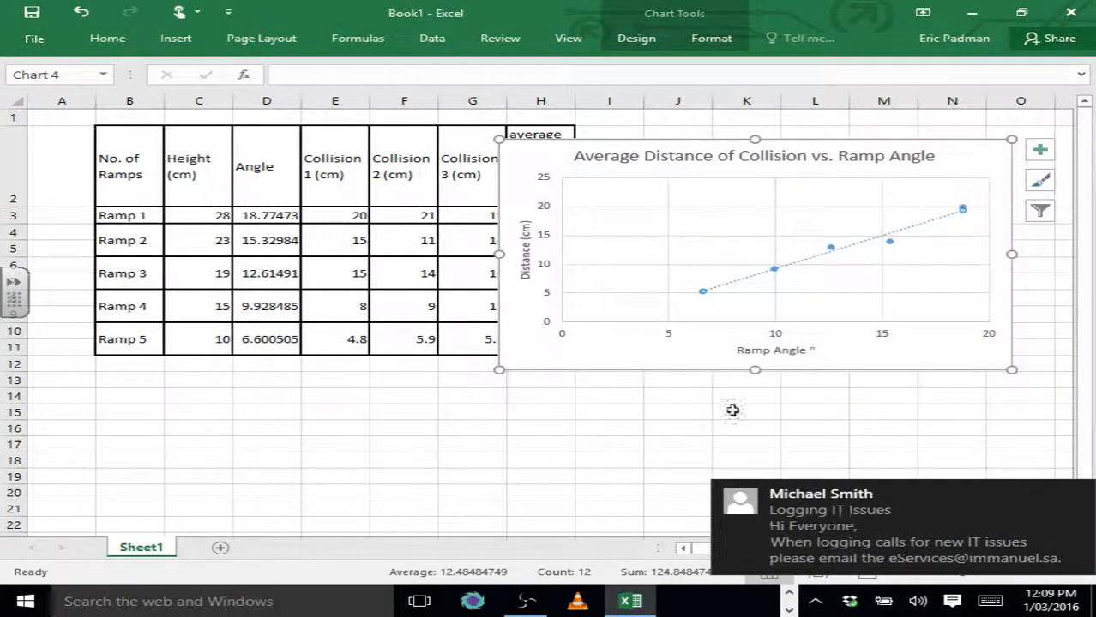
pyautogui.click(806, 499)
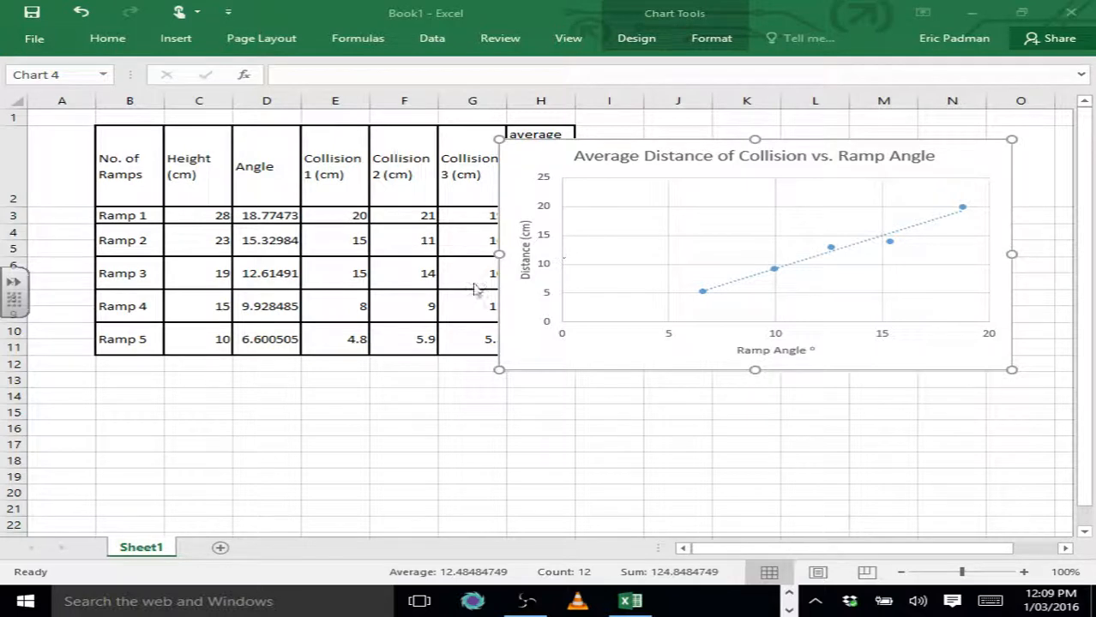
pyautogui.click(574, 280)
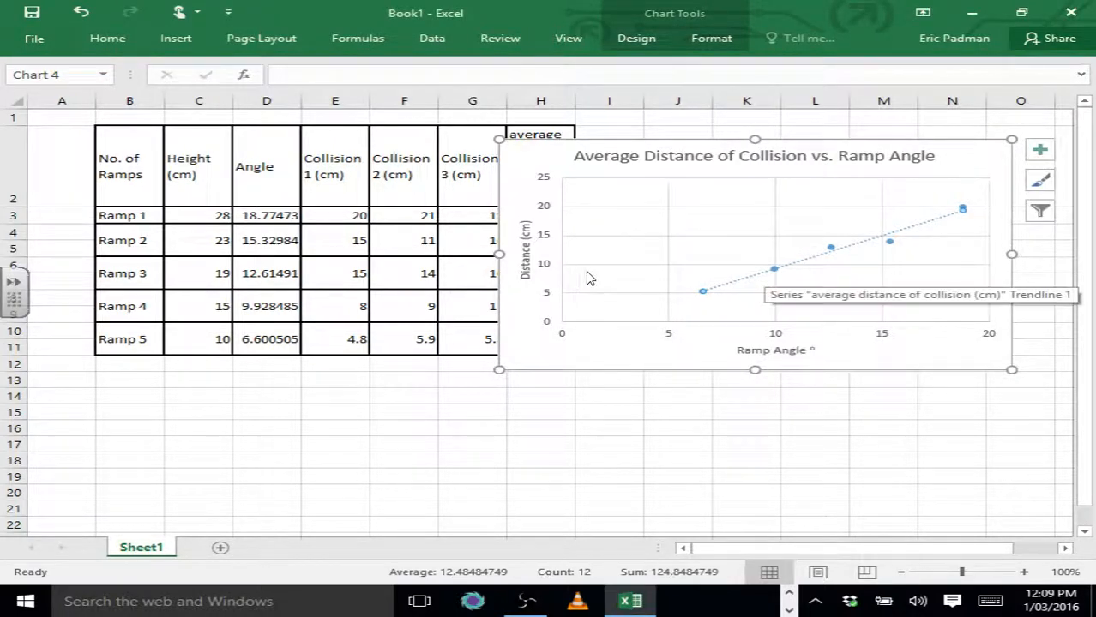
# Extend the linear trendline by setting its backward forecast to 4.5 periods, and close the formatting options
pyautogui.rightClick(762, 273)
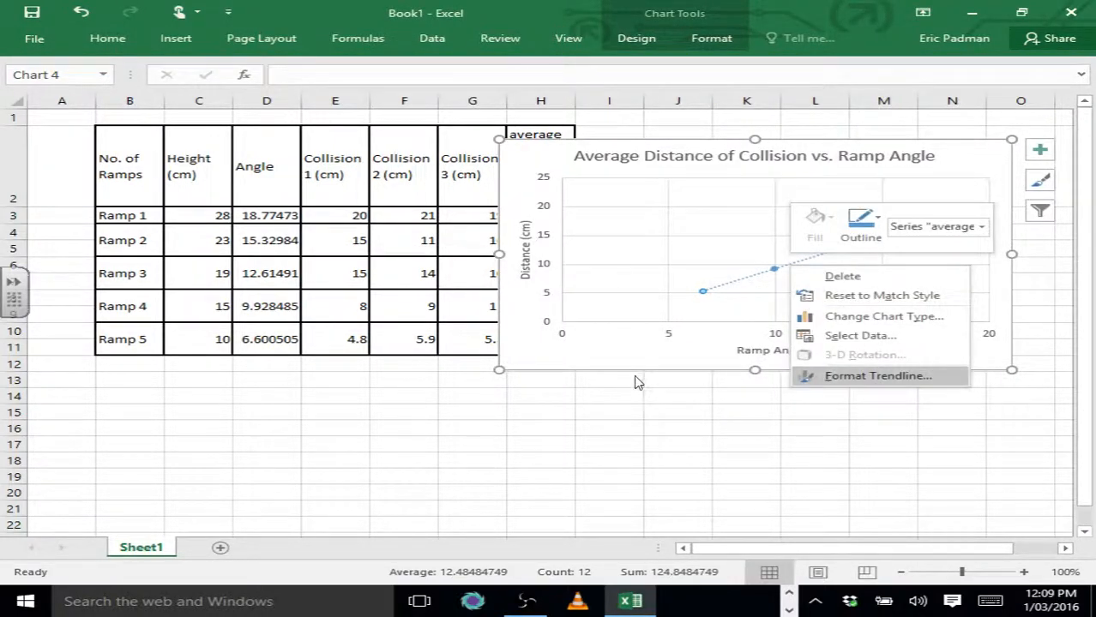
pyautogui.click(803, 377)
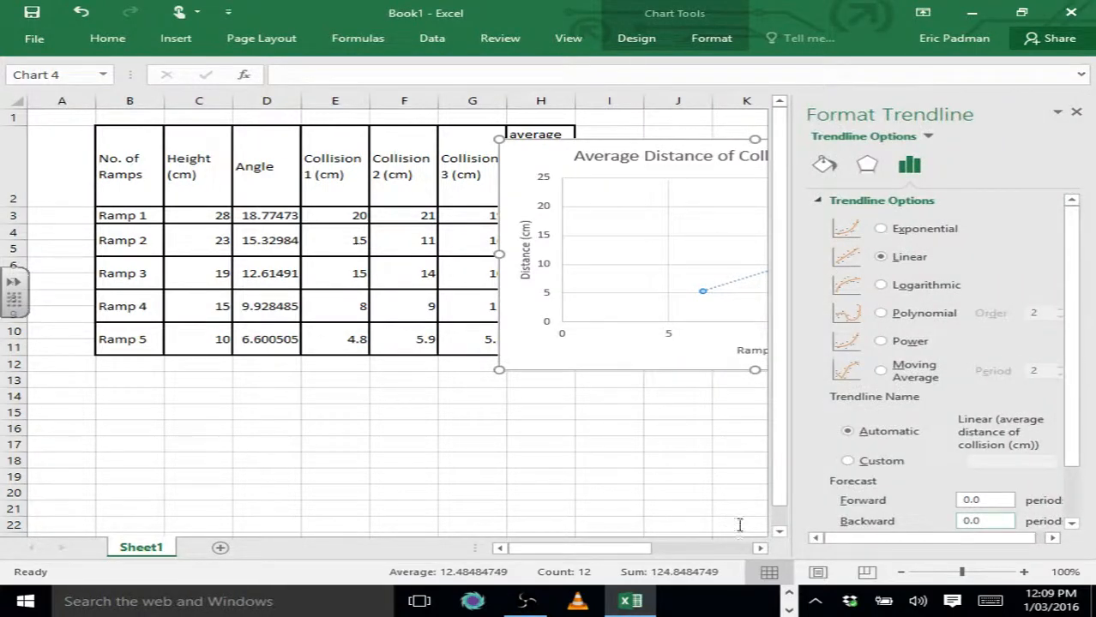
pyautogui.click(987, 522)
pyautogui.write('1')
pyautogui.press('Return')
pyautogui.press('Return')
pyautogui.press('Return')
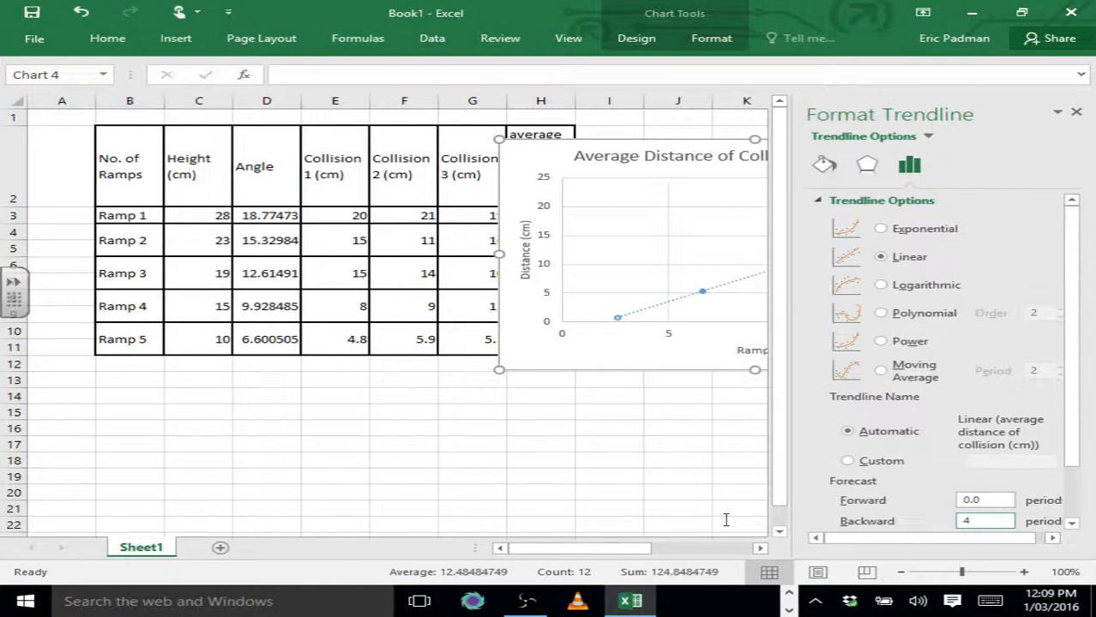
pyautogui.press('BackSpace')
pyautogui.write('4.5')
pyautogui.click(489, 371)
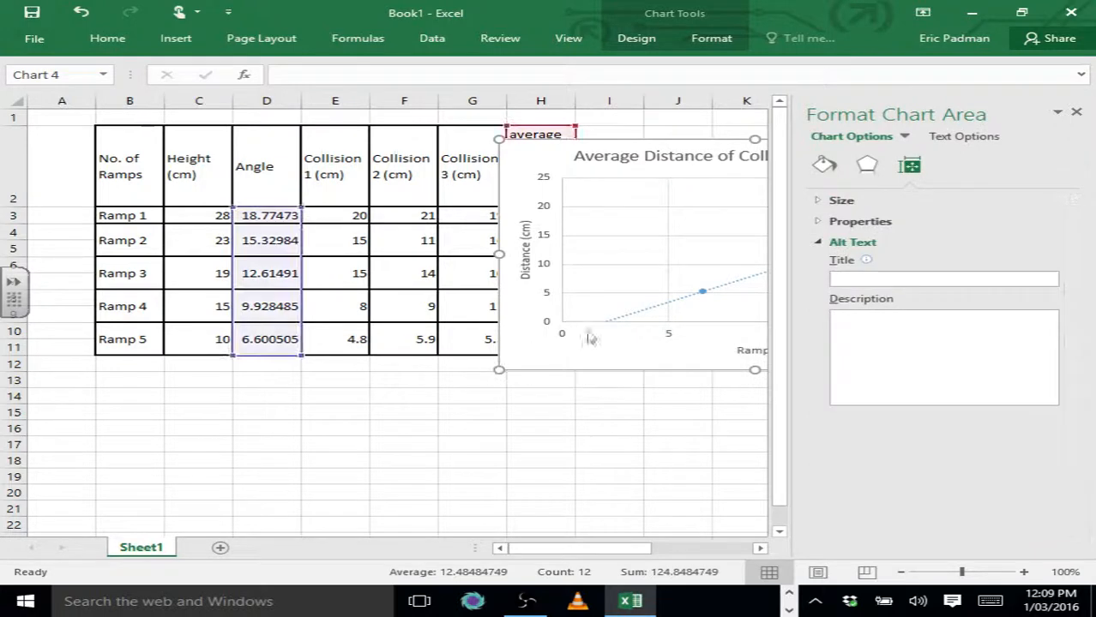
pyautogui.click(1077, 112)
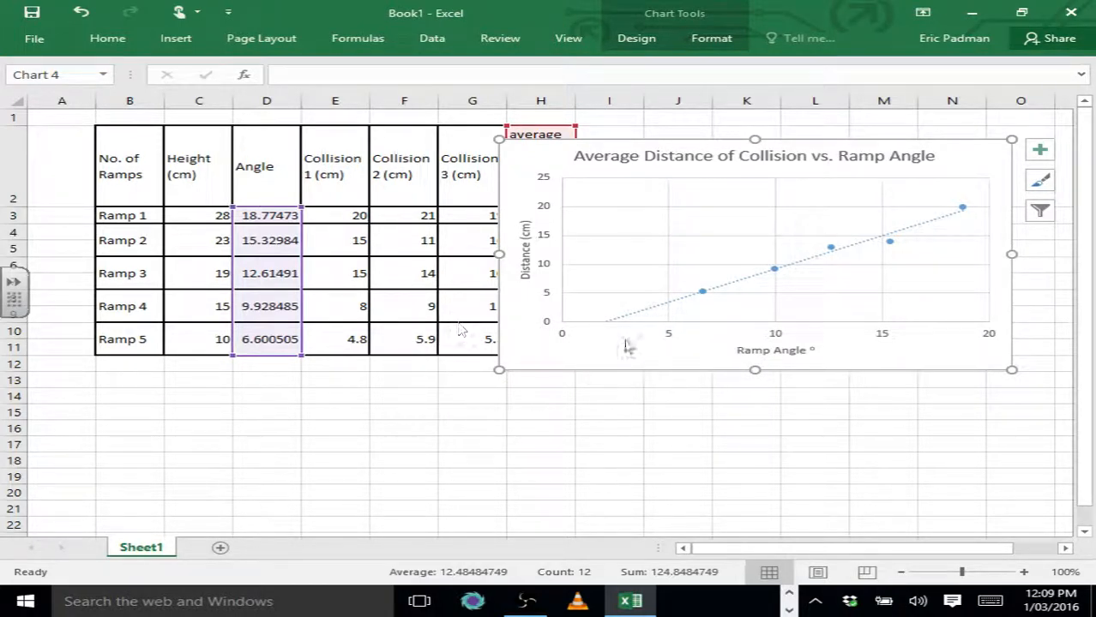
# Set the backward forecast of the chart's linear trendline to 6.7 periods
pyautogui.rightClick(729, 284)
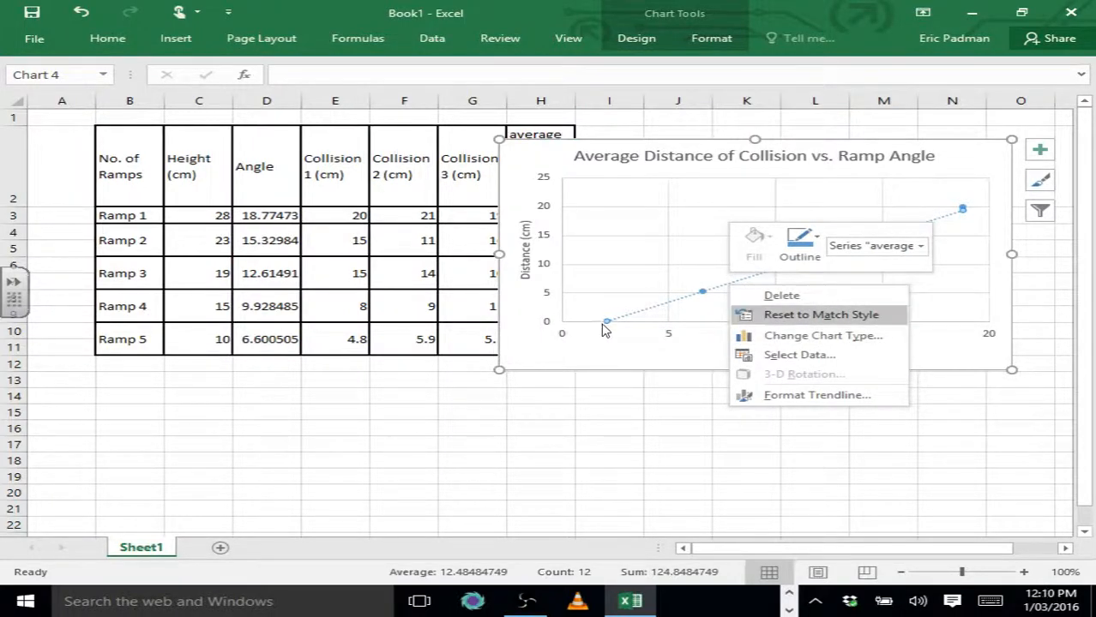
pyautogui.click(817, 394)
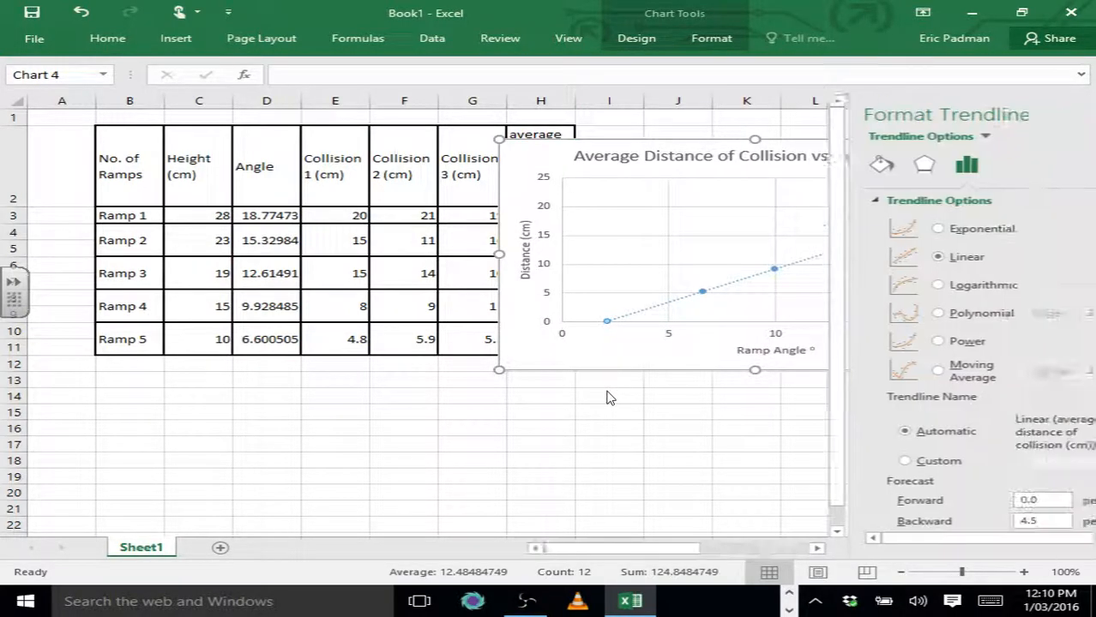
pyautogui.moveTo(981, 521); pyautogui.dragTo(950, 520)
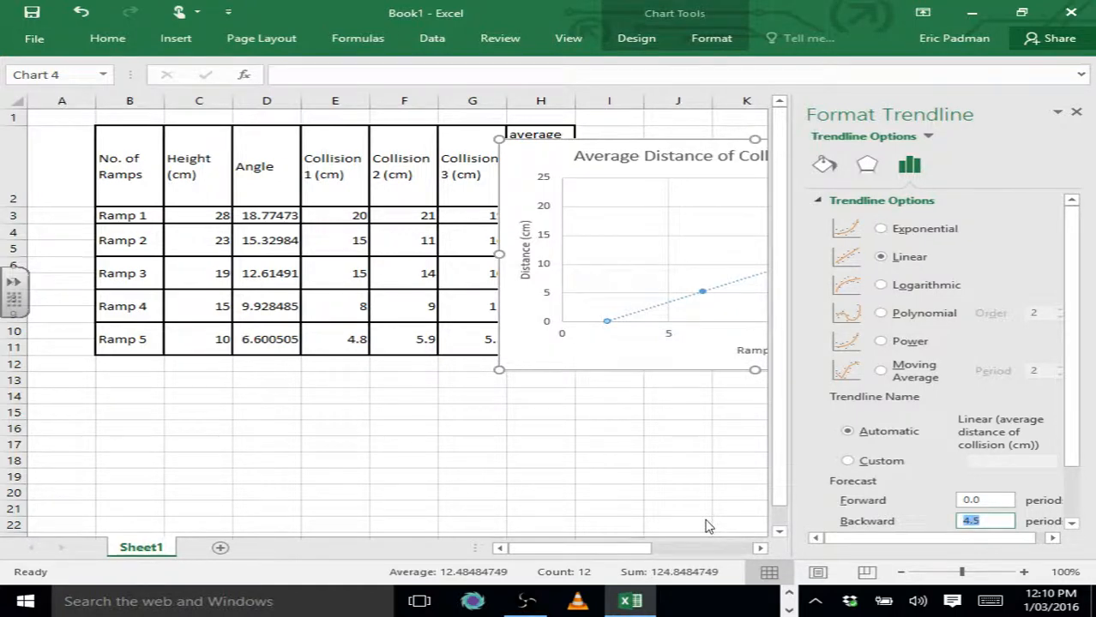
pyautogui.press('BackSpace')
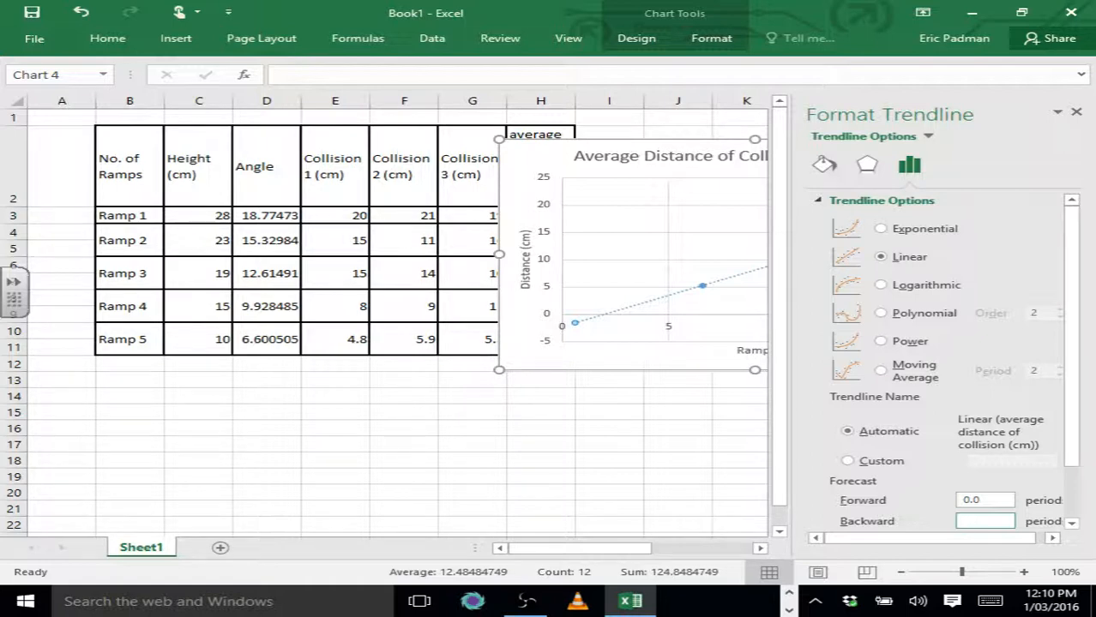
pyautogui.write('6.2')
pyautogui.press('BackSpace')
pyautogui.press('BackSpace')
pyautogui.write('7')
pyautogui.press('Return')
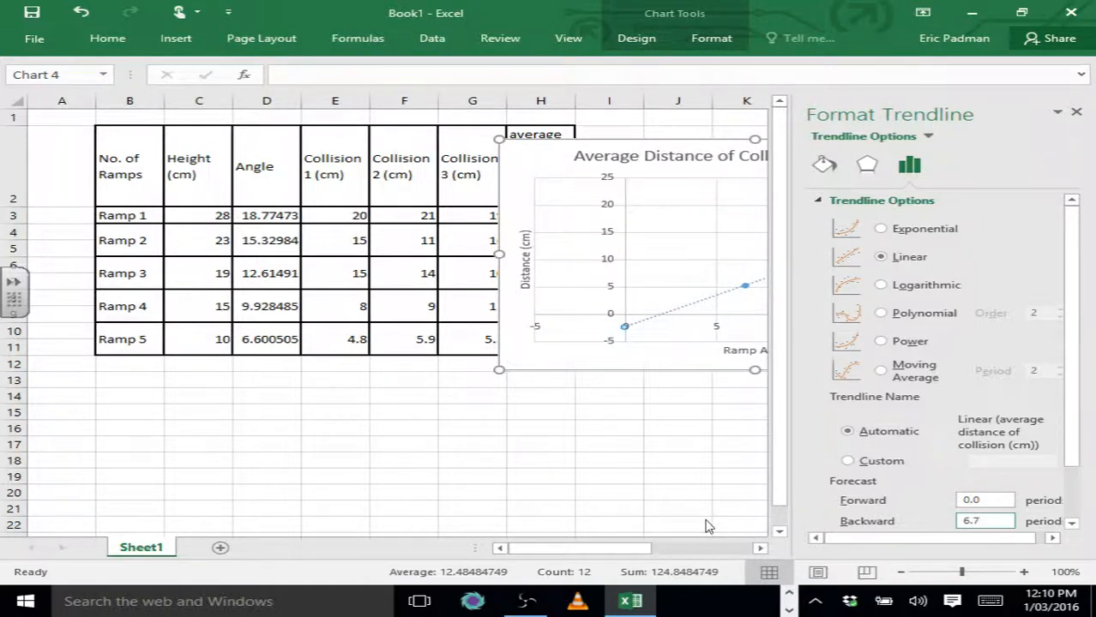
# Adjust the trendline's backward forecast to 6.6 periods, close the formatting options and deselect the trendline
pyautogui.press('BackSpace')
pyautogui.write('6')
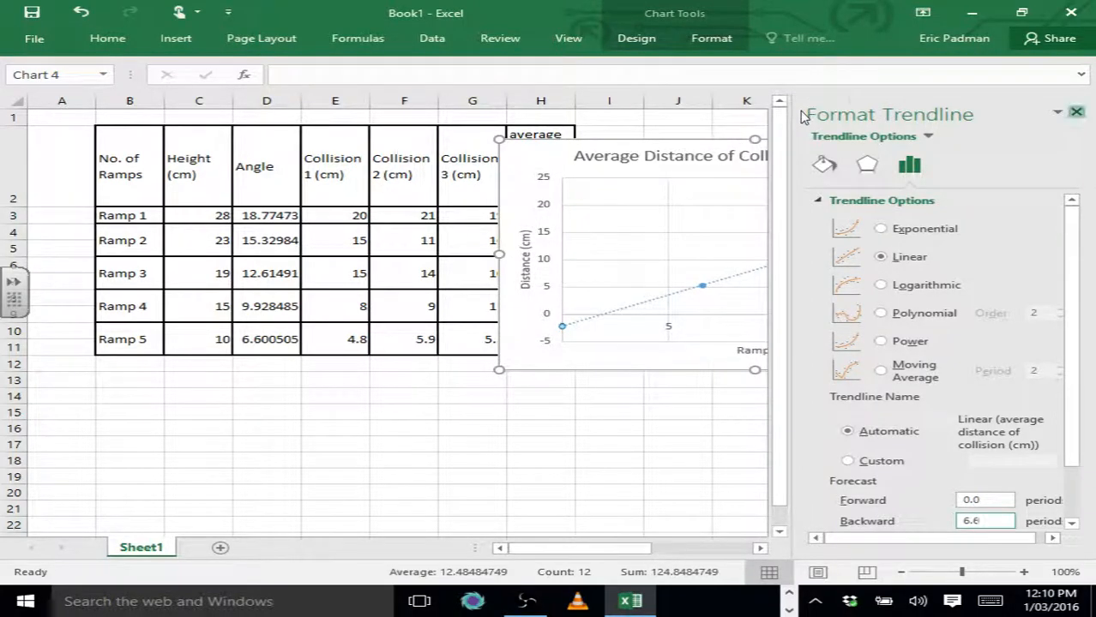
pyautogui.click(1076, 112)
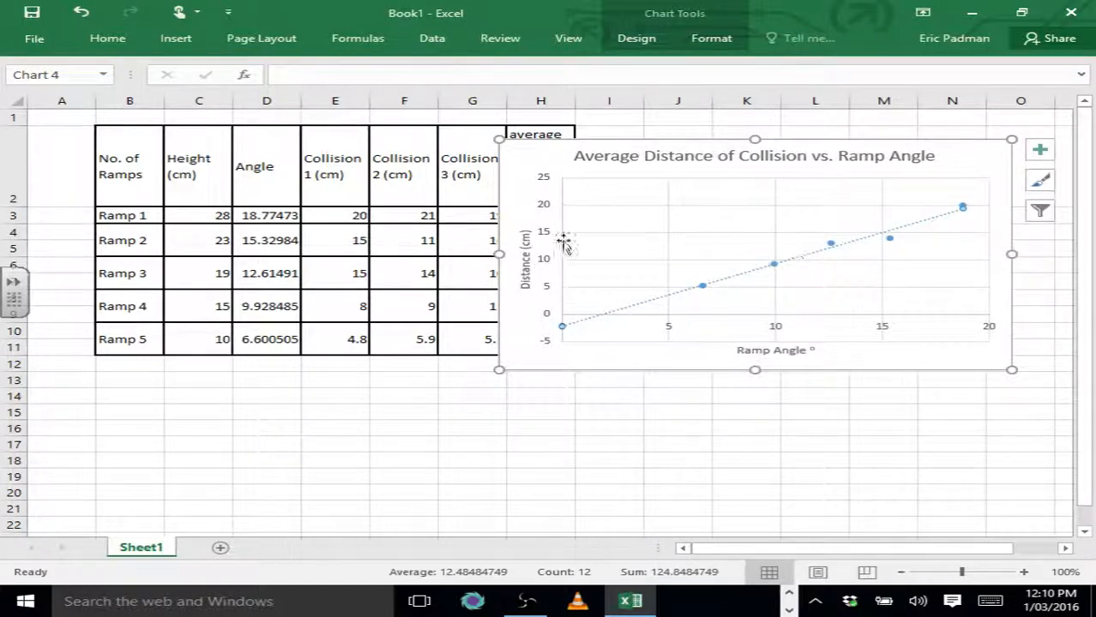
pyautogui.click(493, 365)
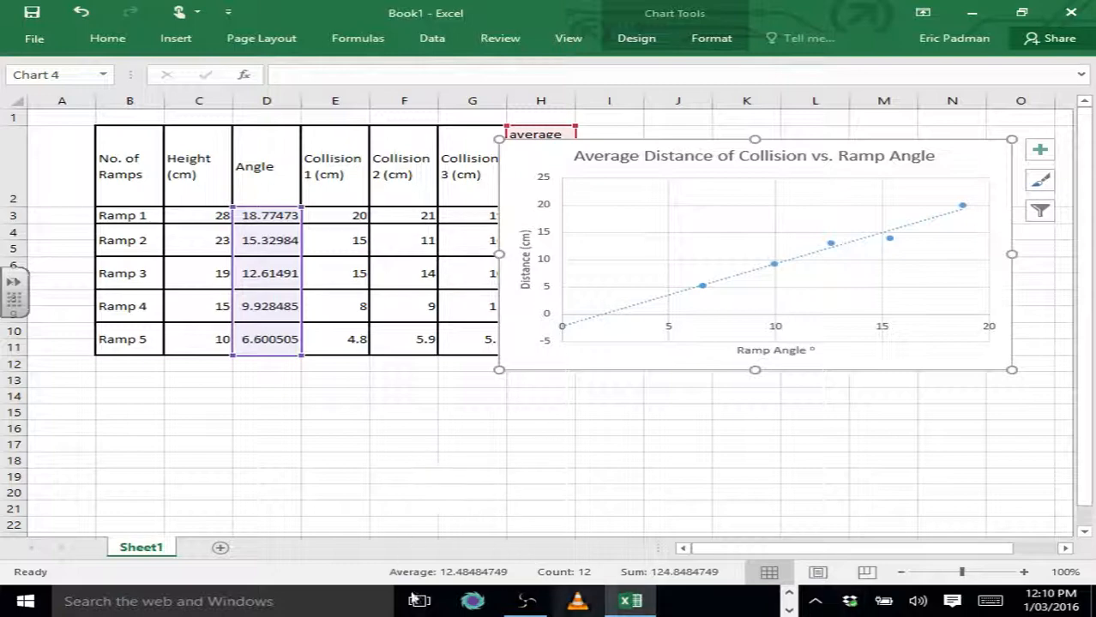
pyautogui.click(526, 601)
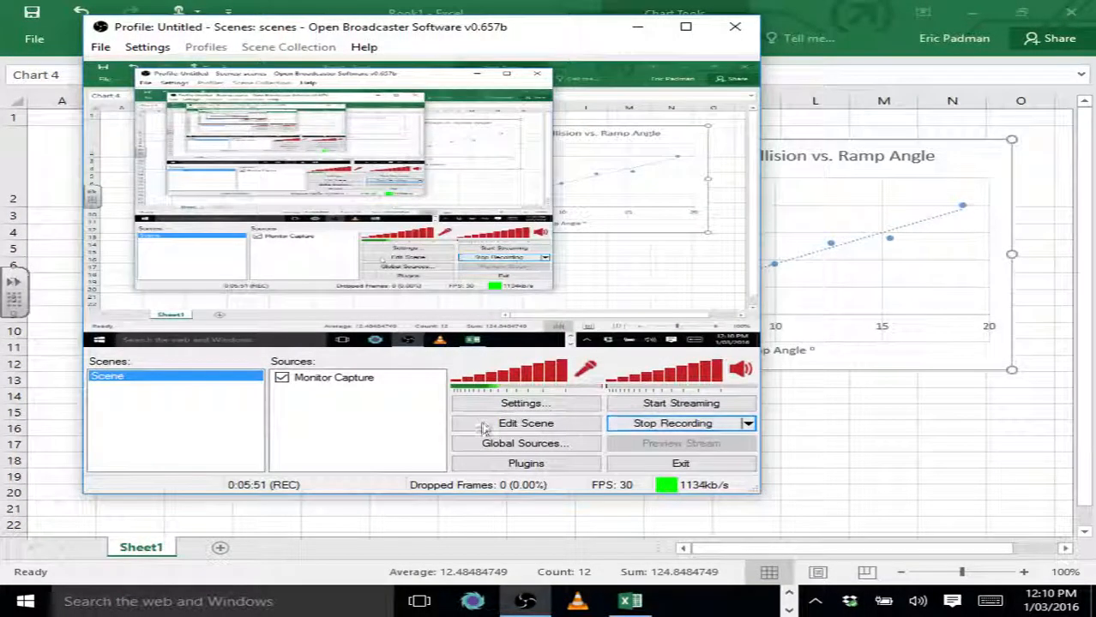